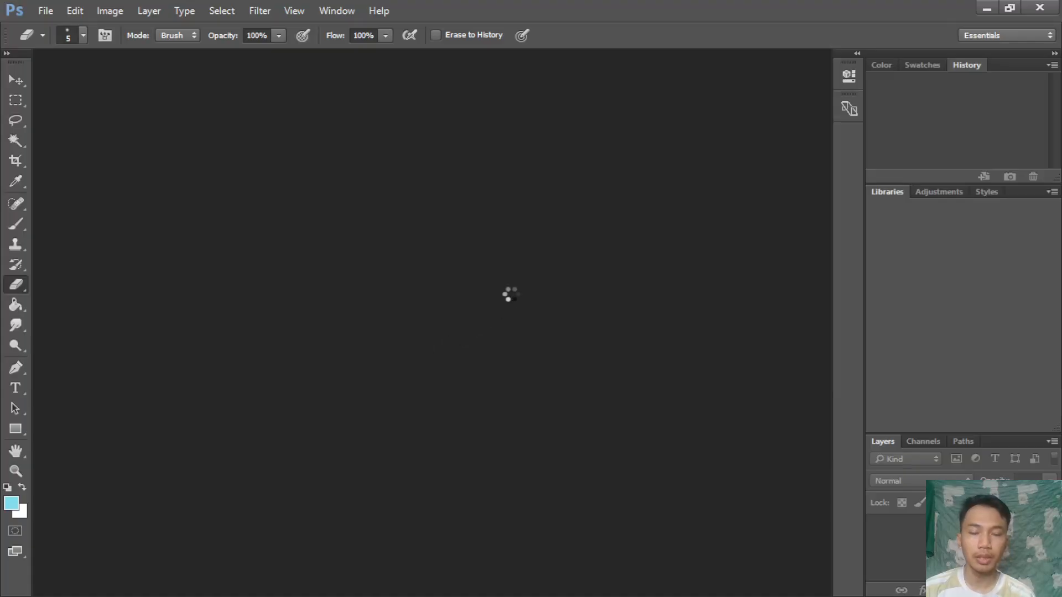
Examine the scanned letter's body text and the signature overlapping the date line up close.
scroll(424, 227, up, 5)
scroll(526, 274, up, 3)
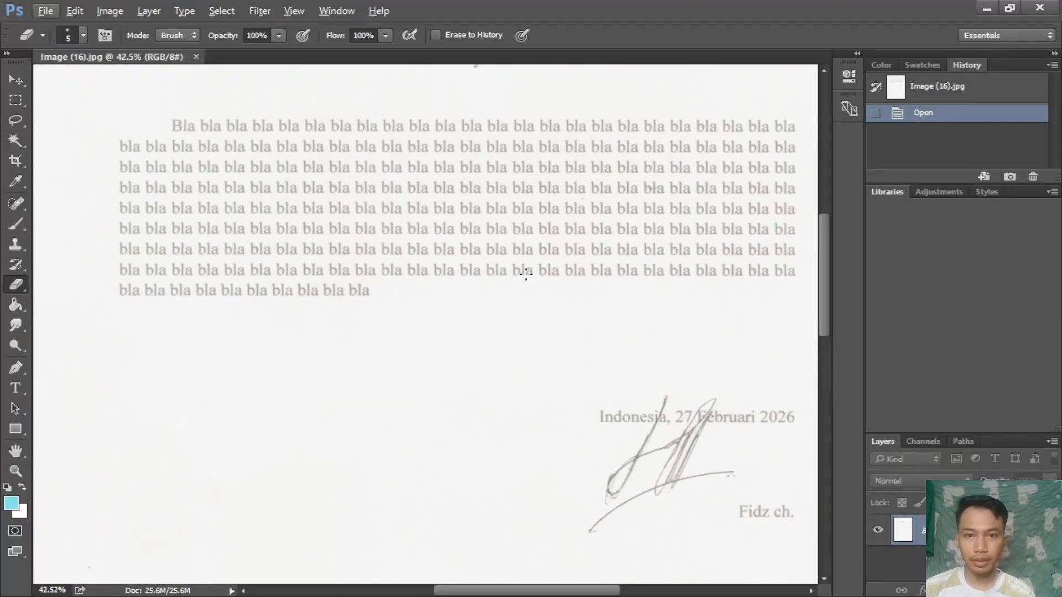
scroll(585, 559, down, 3)
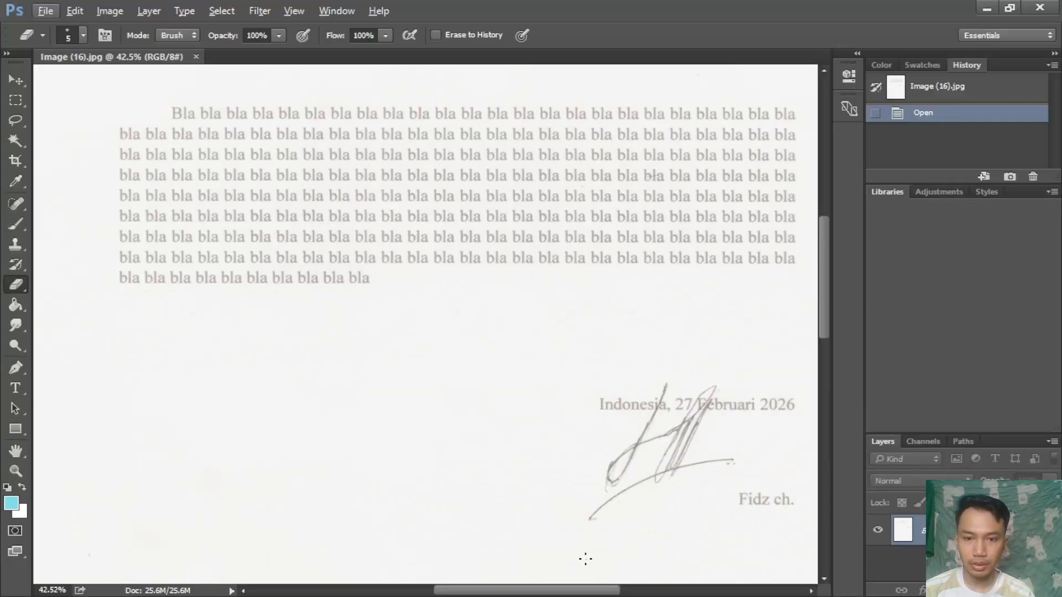
drag(587, 593, 618, 594)
scroll(538, 431, up, 3)
scroll(537, 432, up, 2)
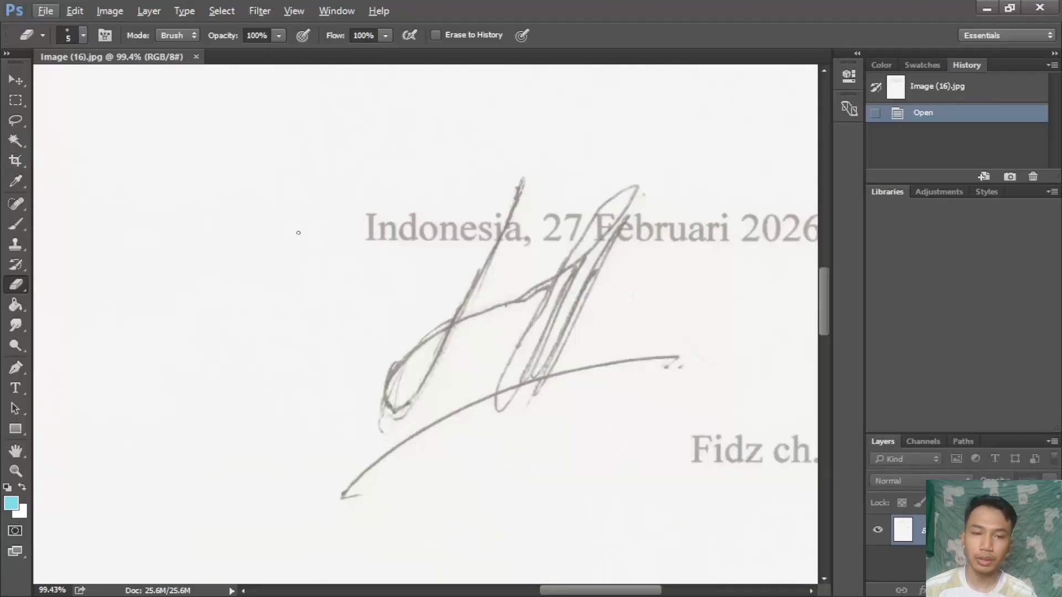
scroll(298, 233, down, 5)
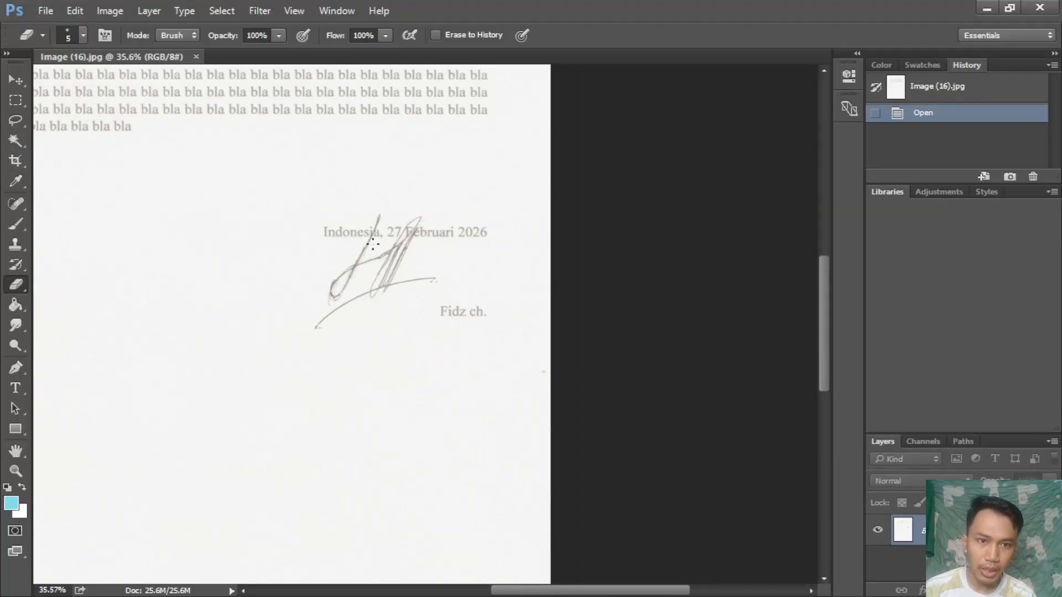
scroll(464, 347, down, 3)
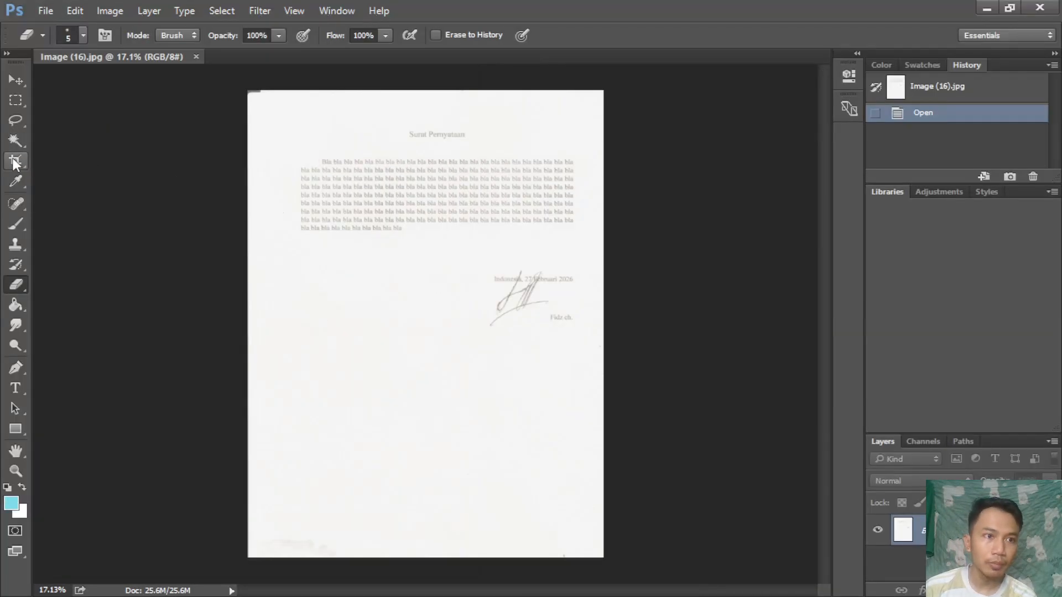
Crop the scanned letter to the area around the signature and fit the cropped image in view.
key(c)
mouse_move(268, 106)
mouse_down()
mouse_move(379, 193)
mouse_move(357, 166)
mouse_up()
drag(469, 475, 464, 358)
key(Return)
key(ctrl+0)
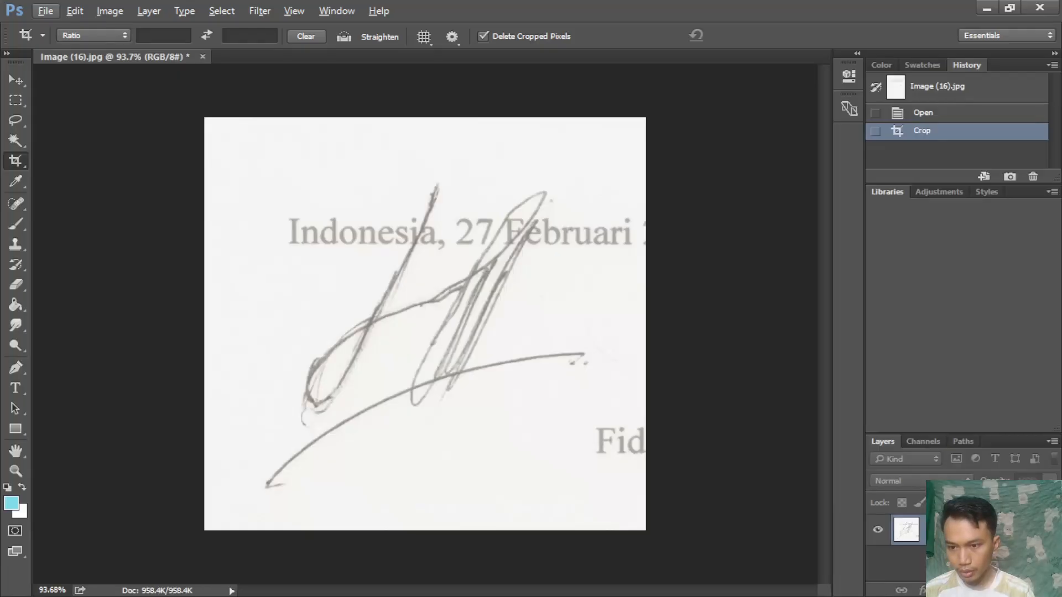
Convert the background to a regular layer and place it above a new empty layer.
key(ctrl+shift+alt+n)
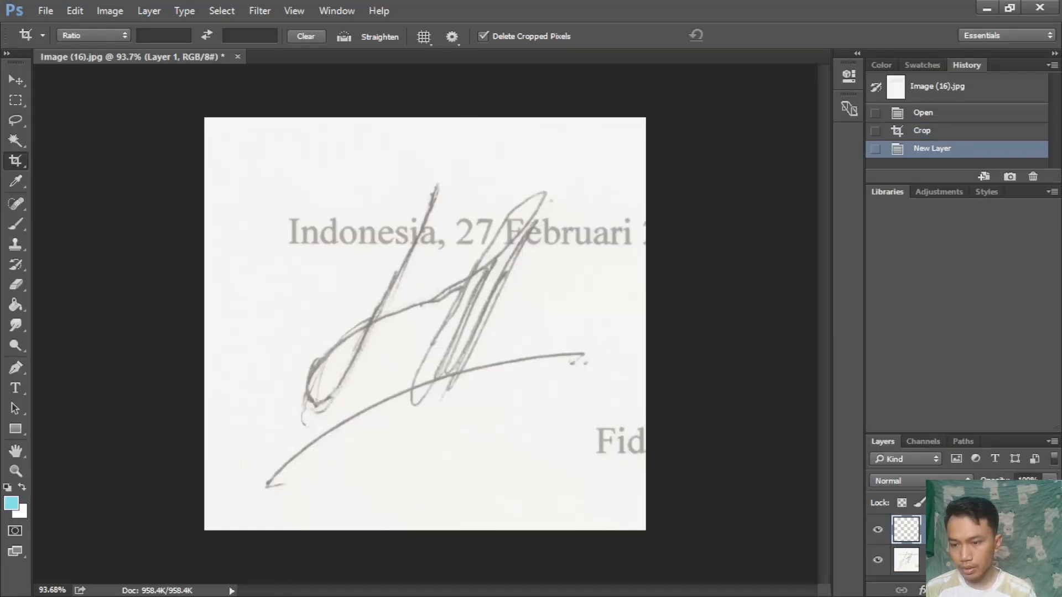
alt+double_click(952, 560)
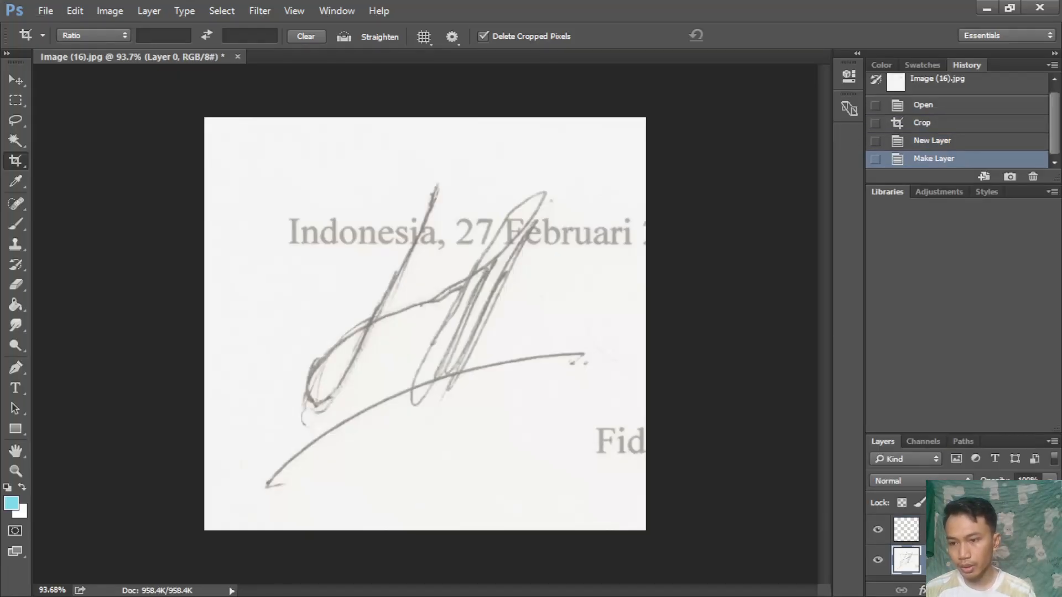
drag(905, 533, 905, 518)
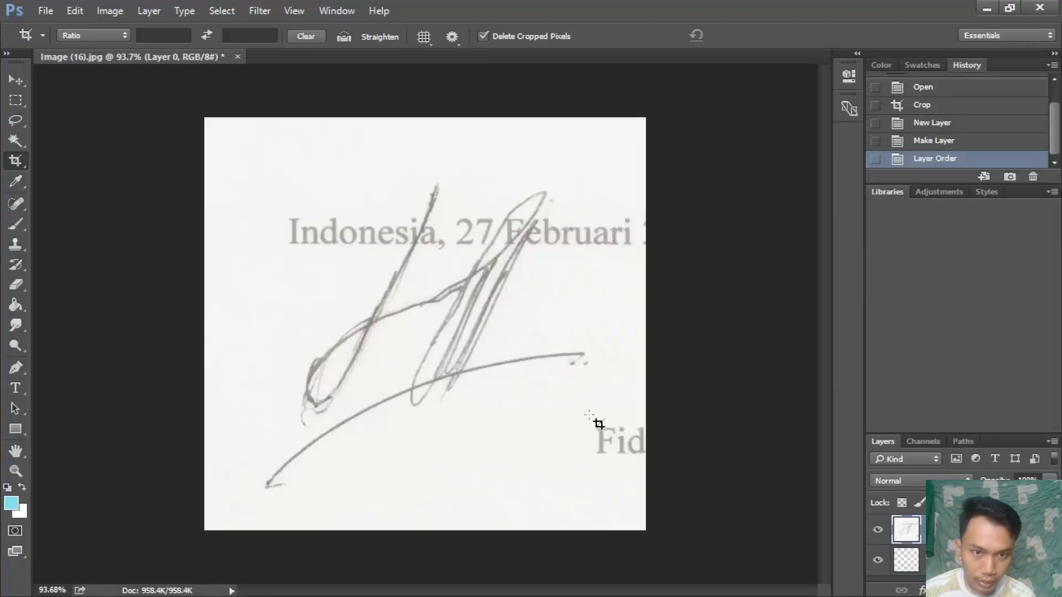
Erase the beginning of the word "Indonesia" beside the signature, enlarging the eraser brush to size 30.
click(17, 284)
drag(249, 267, 307, 216)
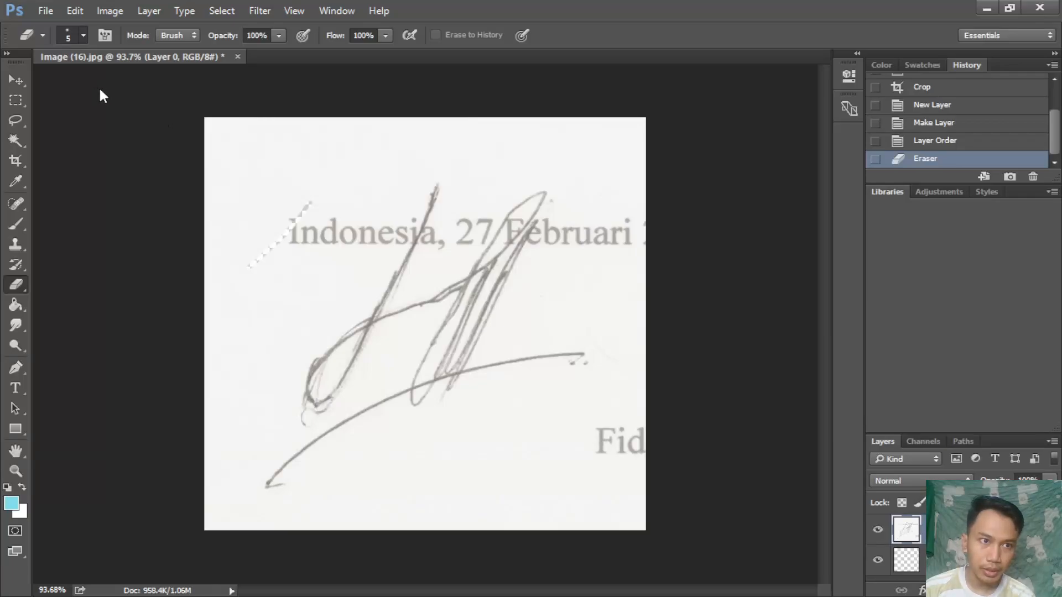
key(bracketright)
key(bracketright)
key(bracketright)
key(bracketright)
key(bracketright)
key(bracketright)
key(bracketright)
key(bracketright)
key(bracketright)
mouse_move(408, 166)
mouse_down()
mouse_move(340, 260)
mouse_move(384, 216)
mouse_move(351, 266)
mouse_up()
mouse_move(384, 228)
mouse_down()
mouse_move(317, 243)
mouse_move(334, 256)
mouse_move(370, 178)
mouse_move(336, 192)
mouse_up()
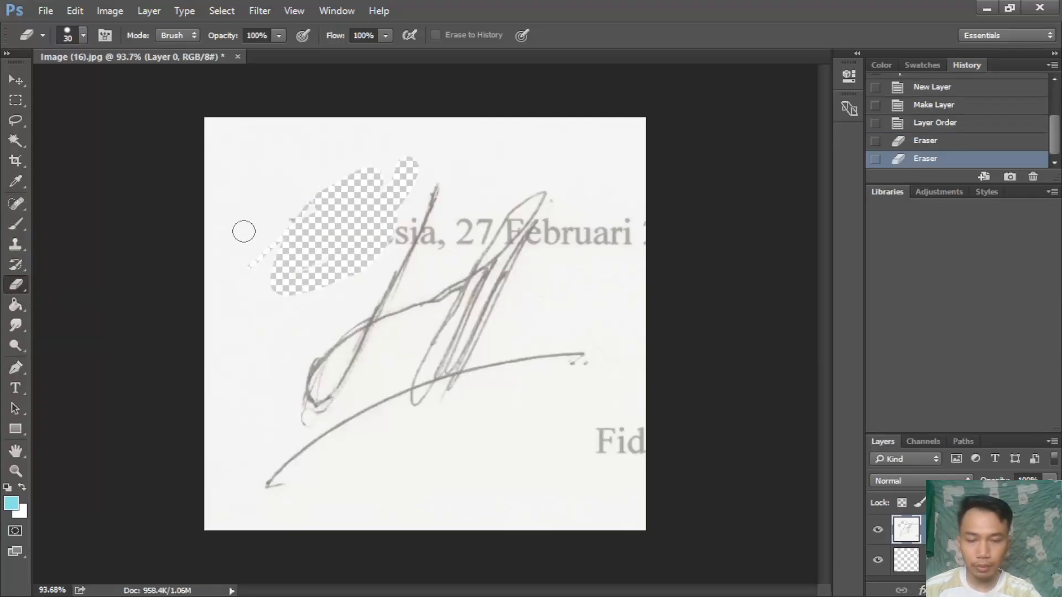
Select the white paper background around the signature with the Magic Wand, delete it and deselect.
click(15, 141)
click(288, 169)
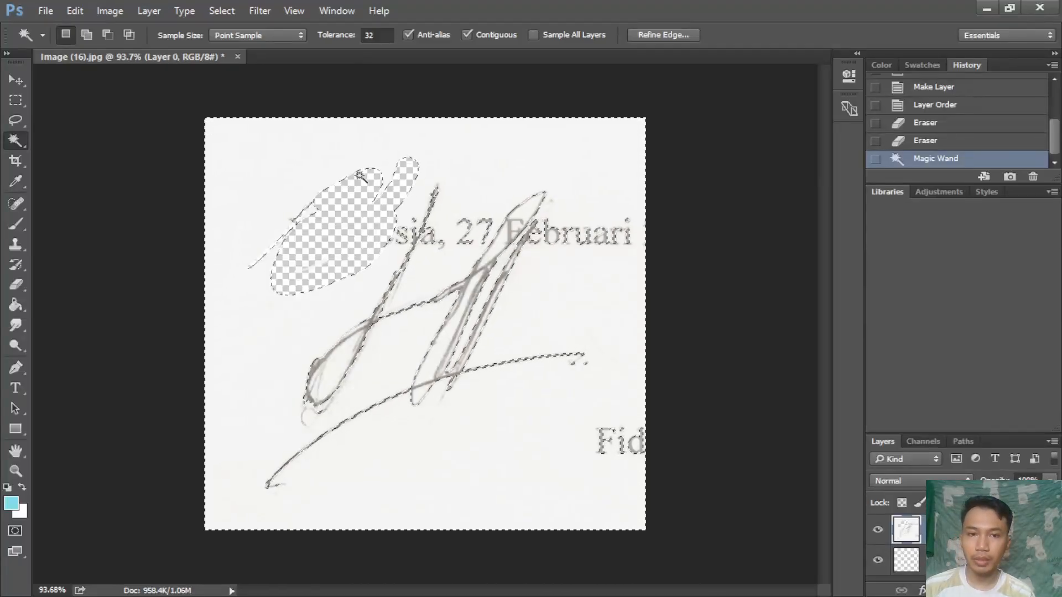
key(Delete)
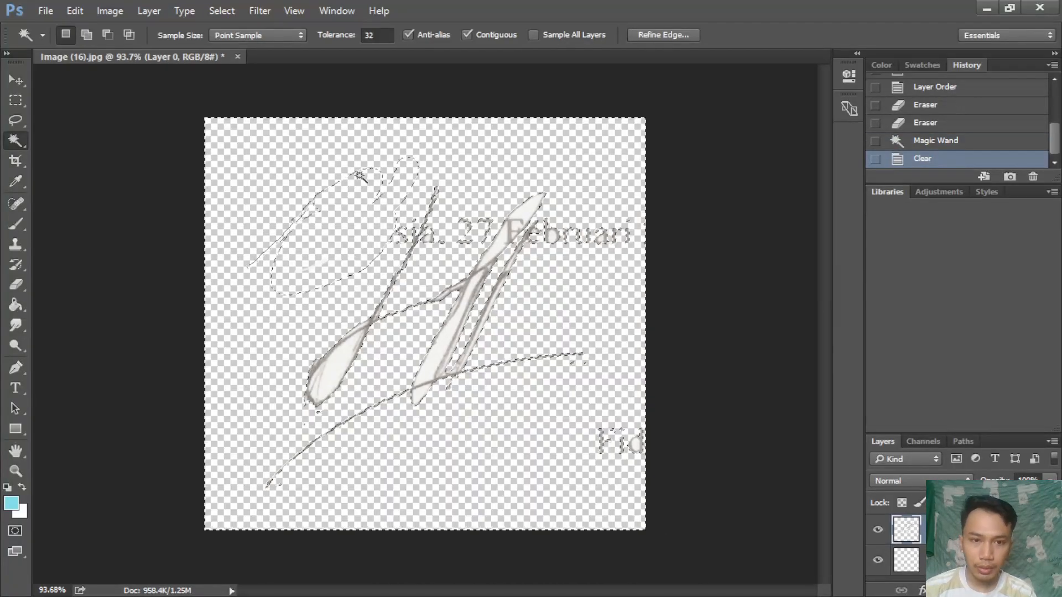
key(ctrl+d)
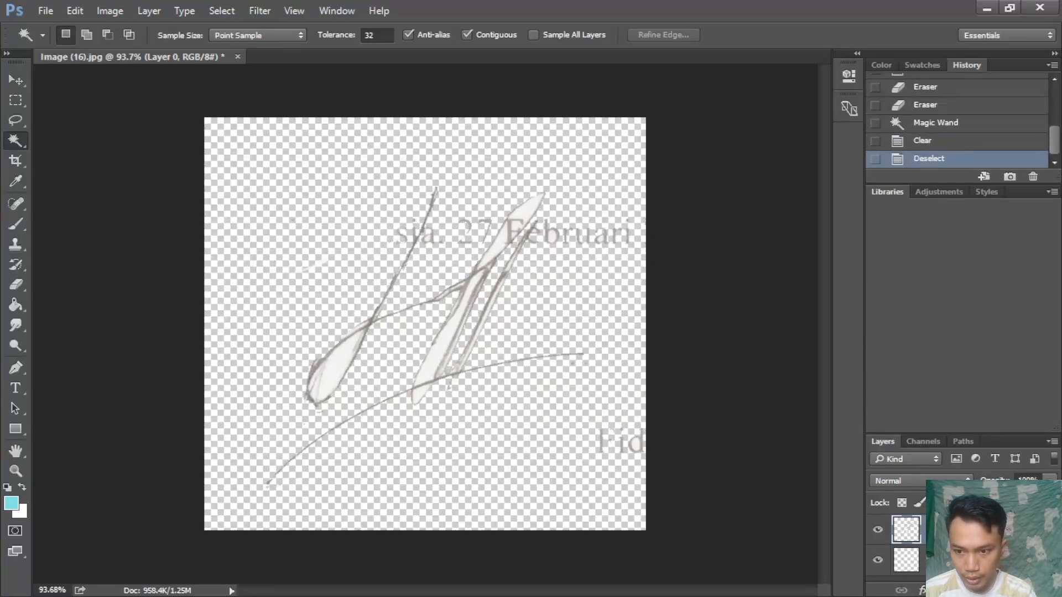
Draw a green rectangle about 489 × 507 px on a new layer beneath the signature and move it centrally behind the strokes.
key(ctrl+shift+alt+n)
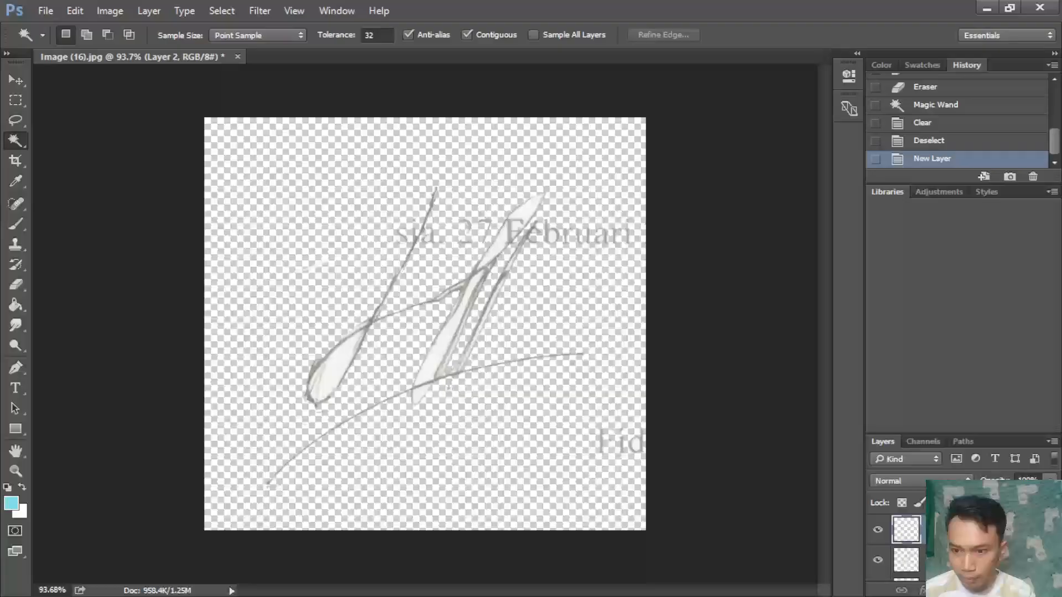
drag(940, 530, 922, 558)
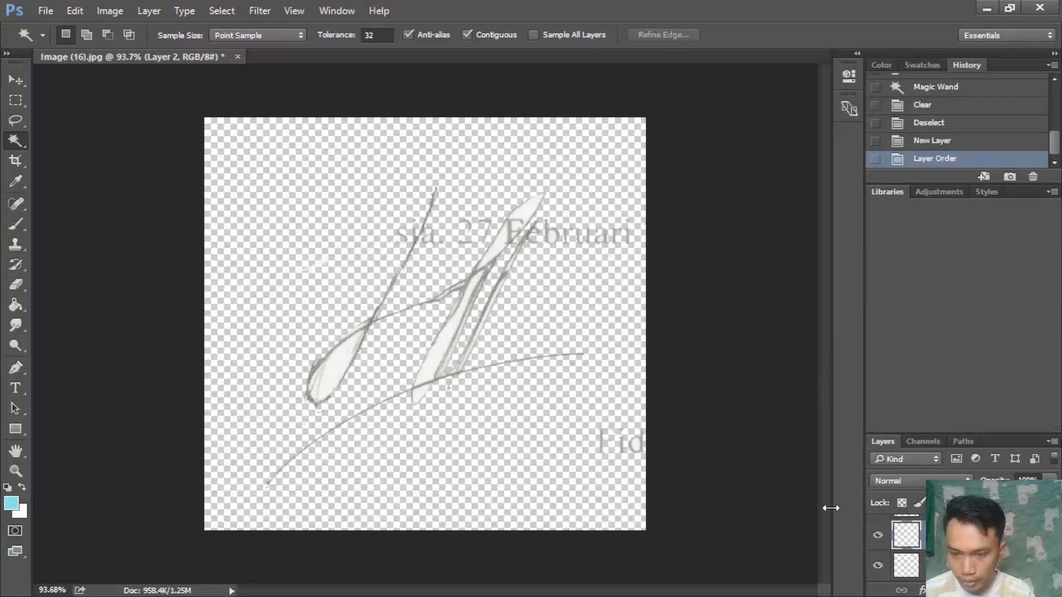
click(15, 429)
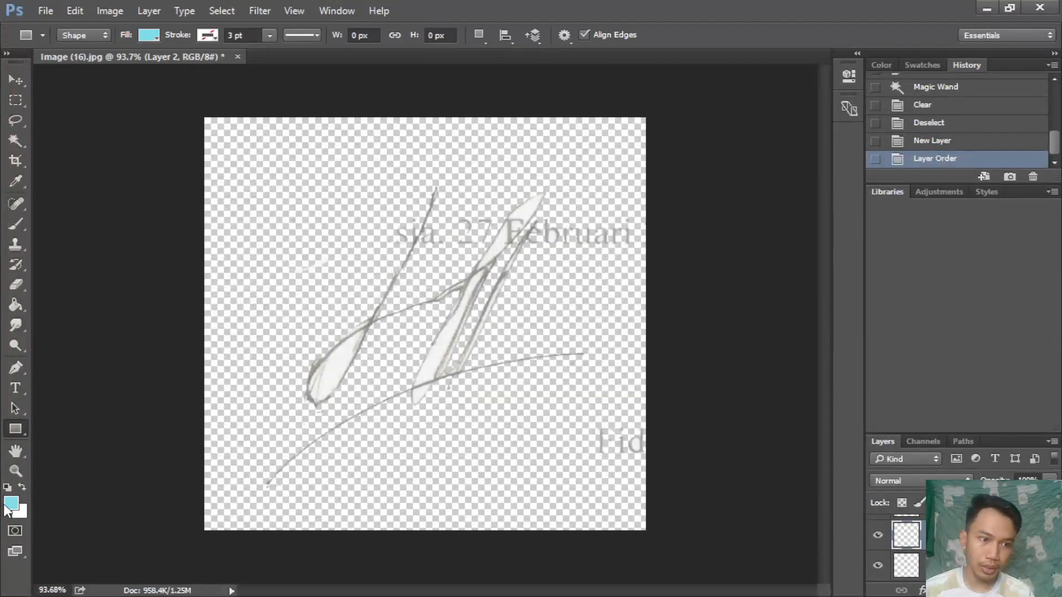
key(i)
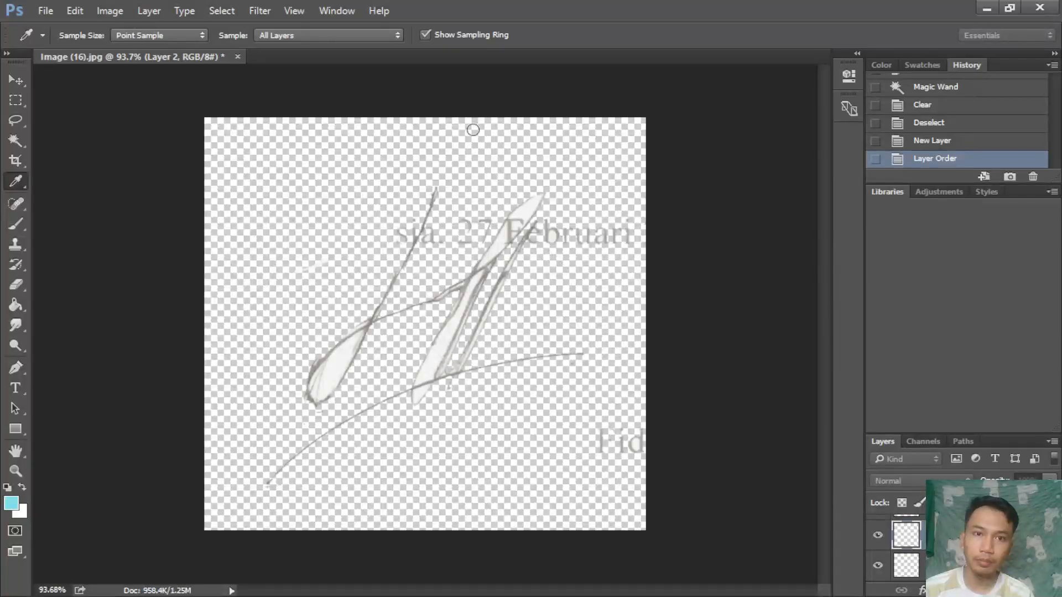
key(u)
drag(269, 142, 641, 511)
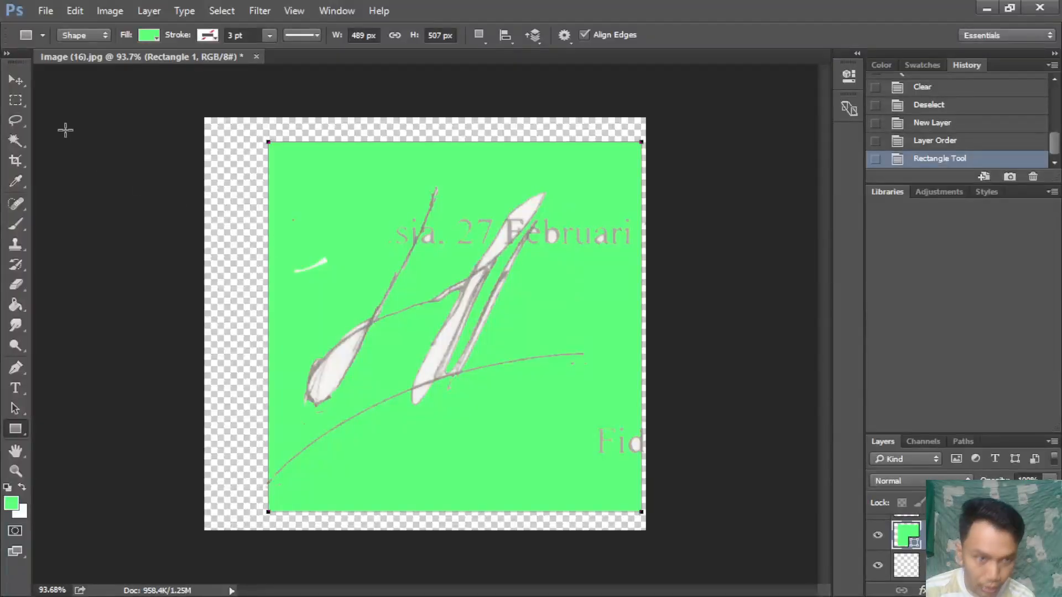
click(16, 80)
drag(383, 226, 370, 234)
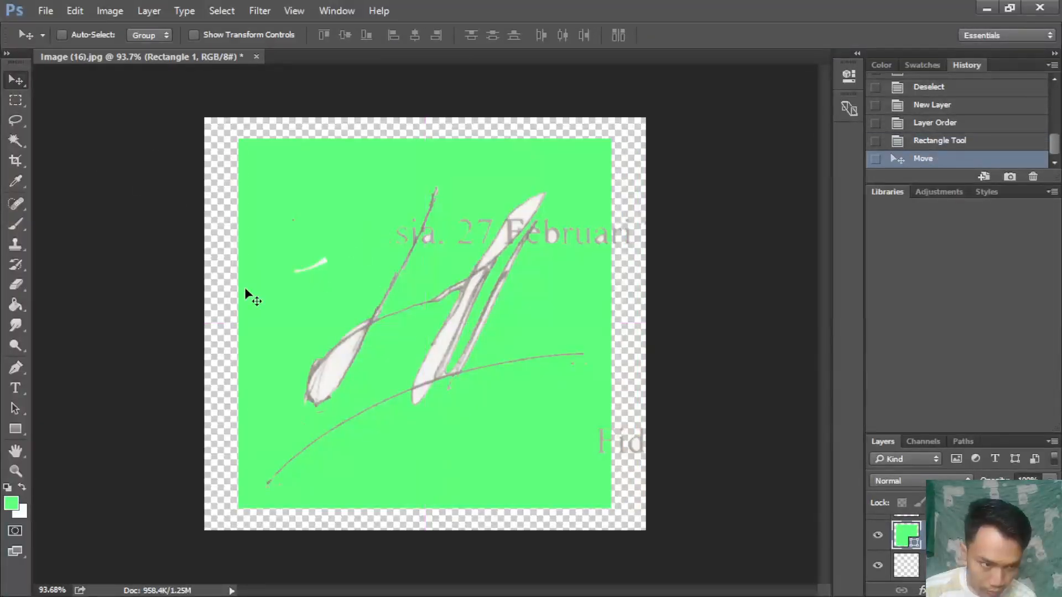
Erase the leftover white streak beside the signature on the signature layer.
click(16, 284)
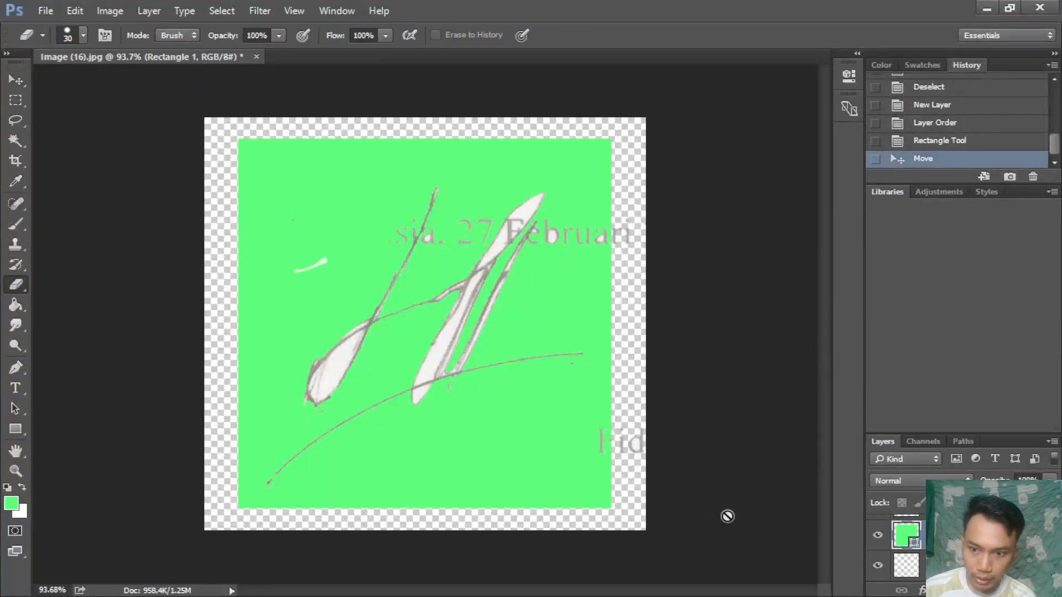
key(ctrl+bracketleft)
key(alt+bracketright)
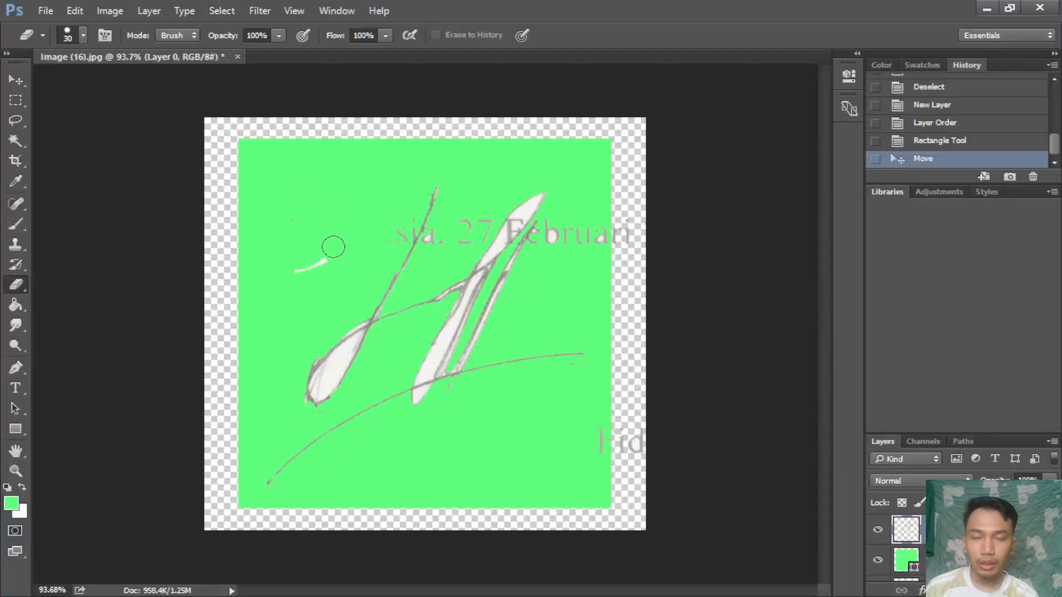
scroll(333, 247, up, 3)
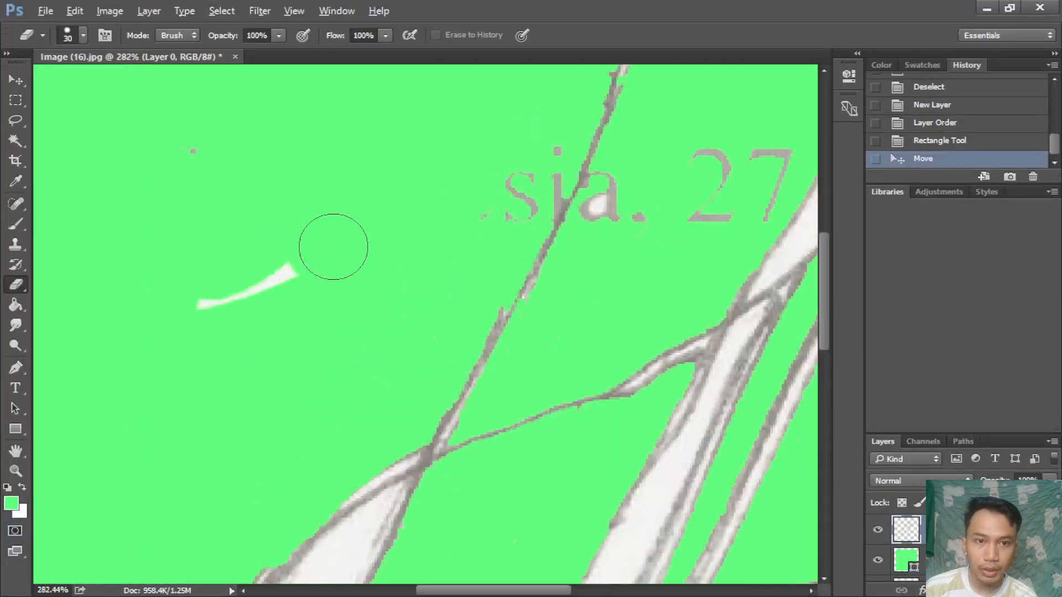
drag(230, 277, 267, 279)
Erase the remaining letters "si" just before the signature's first long stroke.
scroll(321, 262, down, 2)
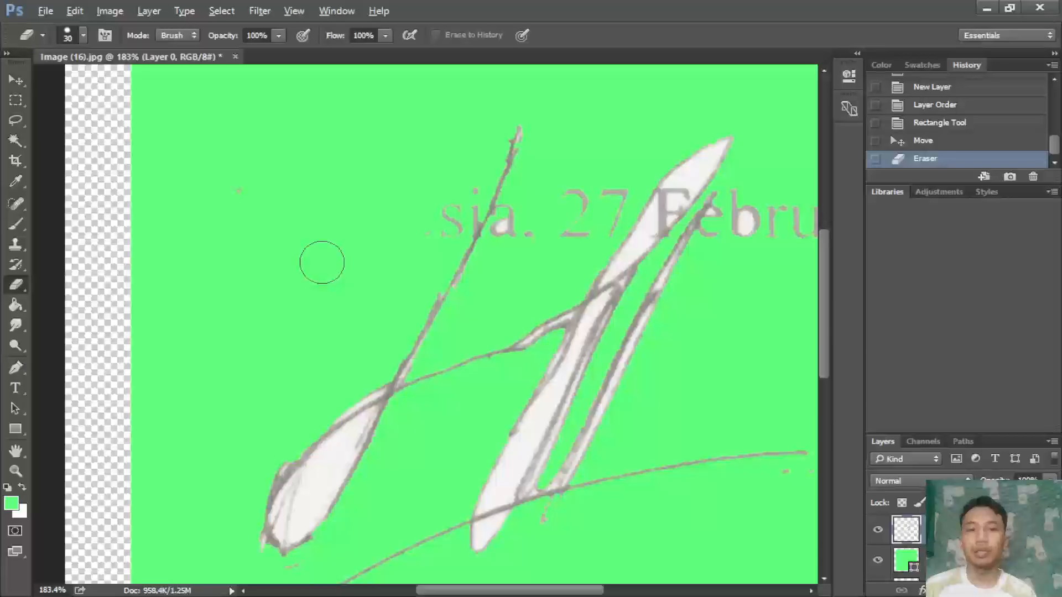
scroll(321, 262, down, 5)
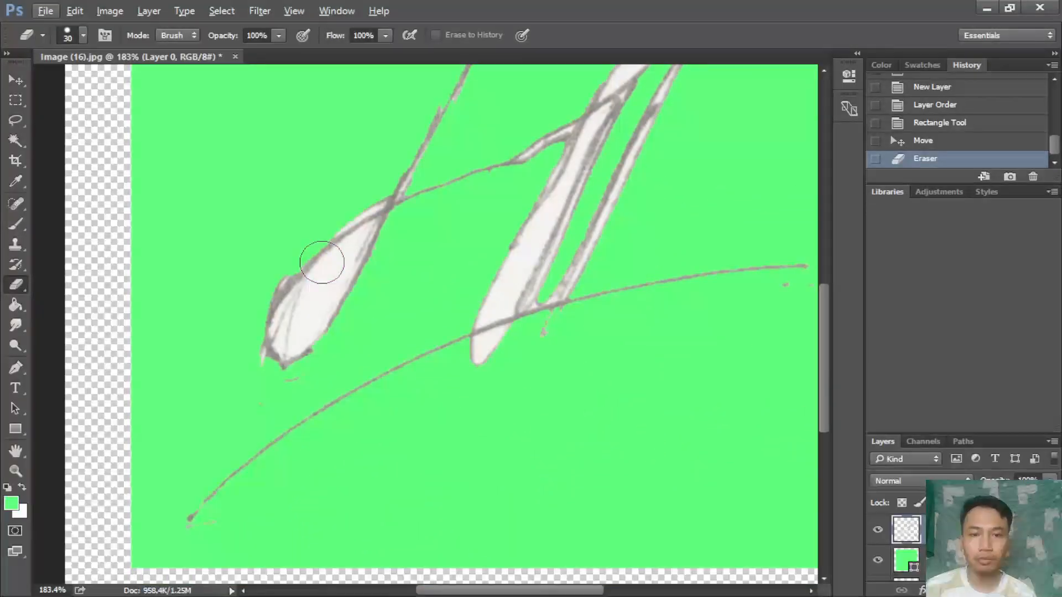
scroll(321, 263, up, 4)
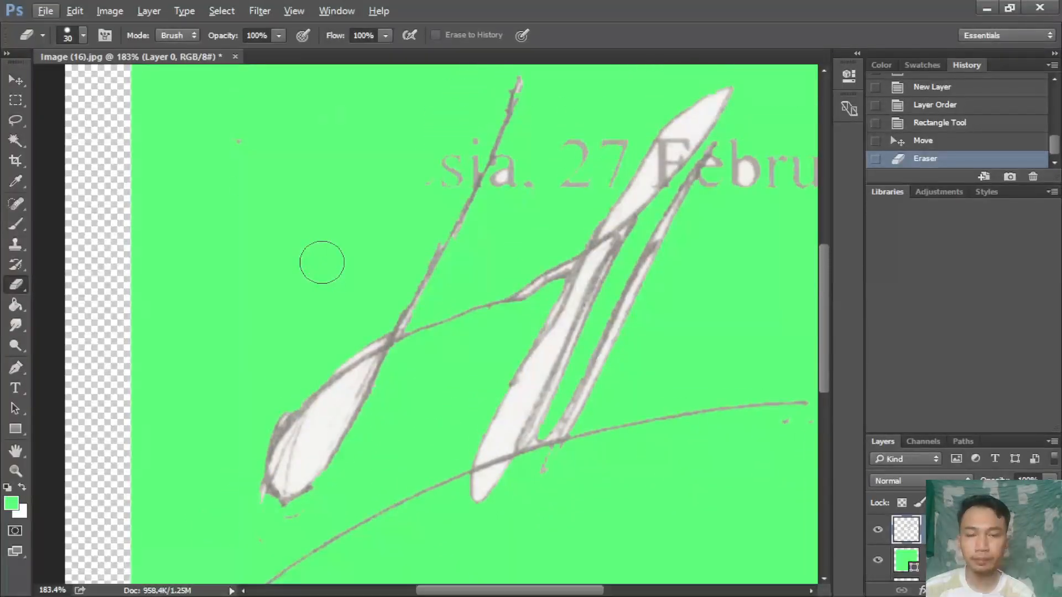
scroll(321, 258, down, 4)
scroll(415, 244, up, 8)
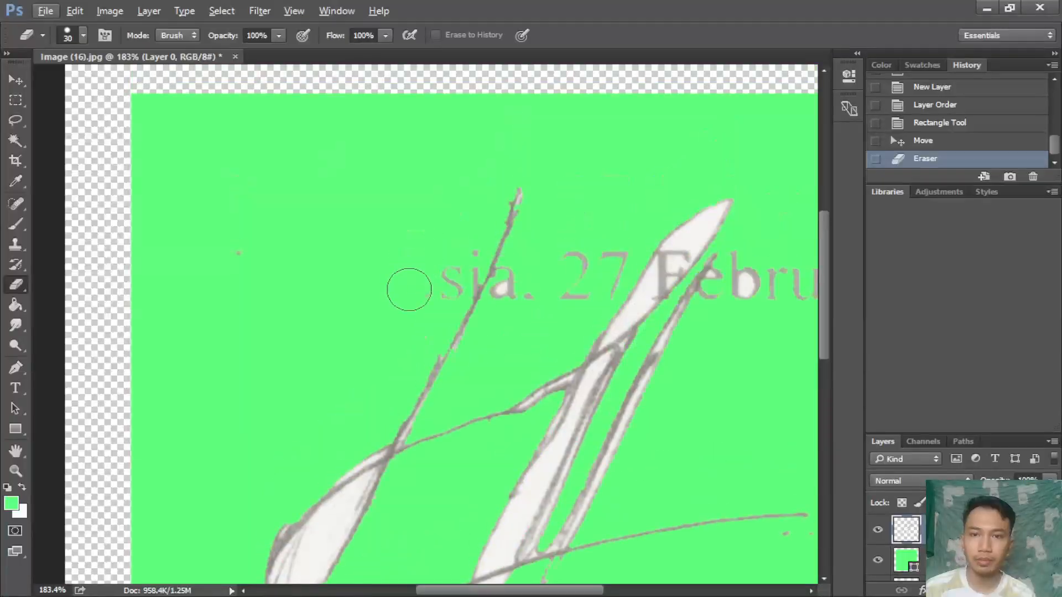
scroll(410, 279, up, 6)
click(562, 231)
scroll(515, 258, down, 3)
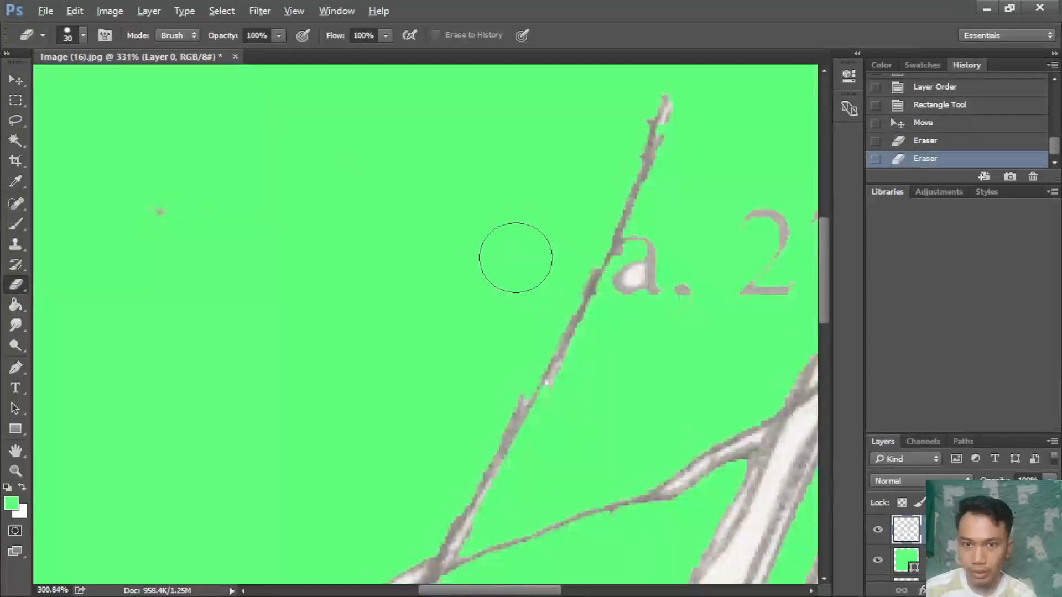
Select the white fill inside the signature's lower loop with the Magic Wand, delete it and deselect.
scroll(515, 258, down, 3)
scroll(385, 441, up, 3)
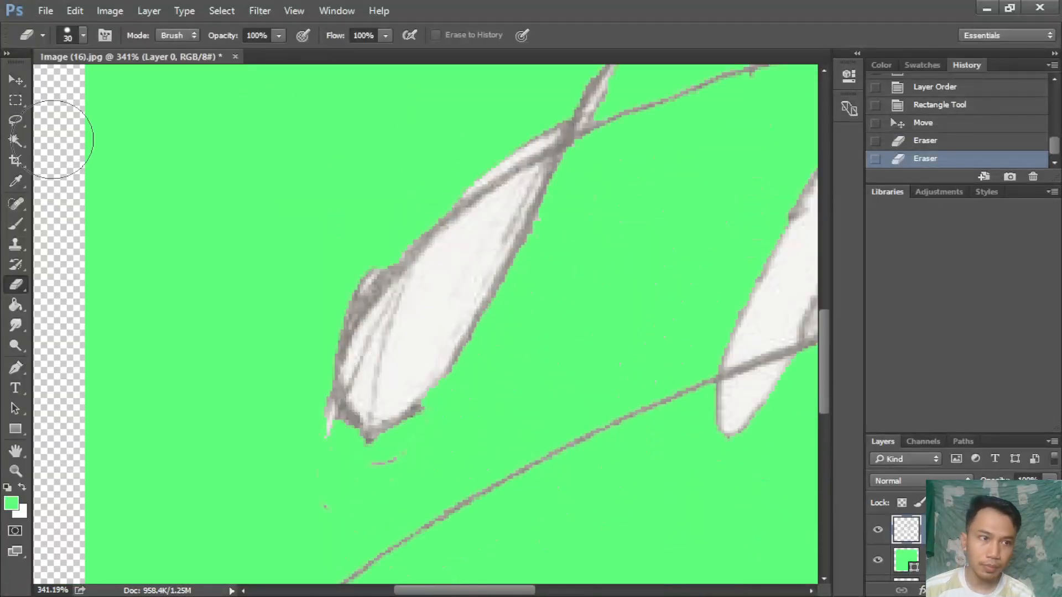
click(15, 140)
click(441, 305)
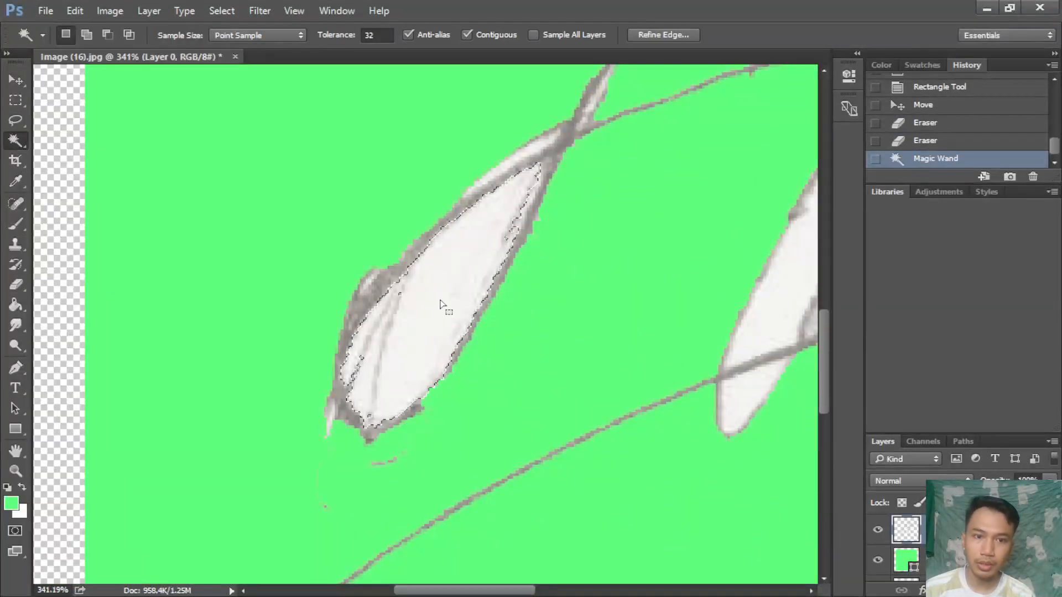
key(Delete)
key(ctrl+d)
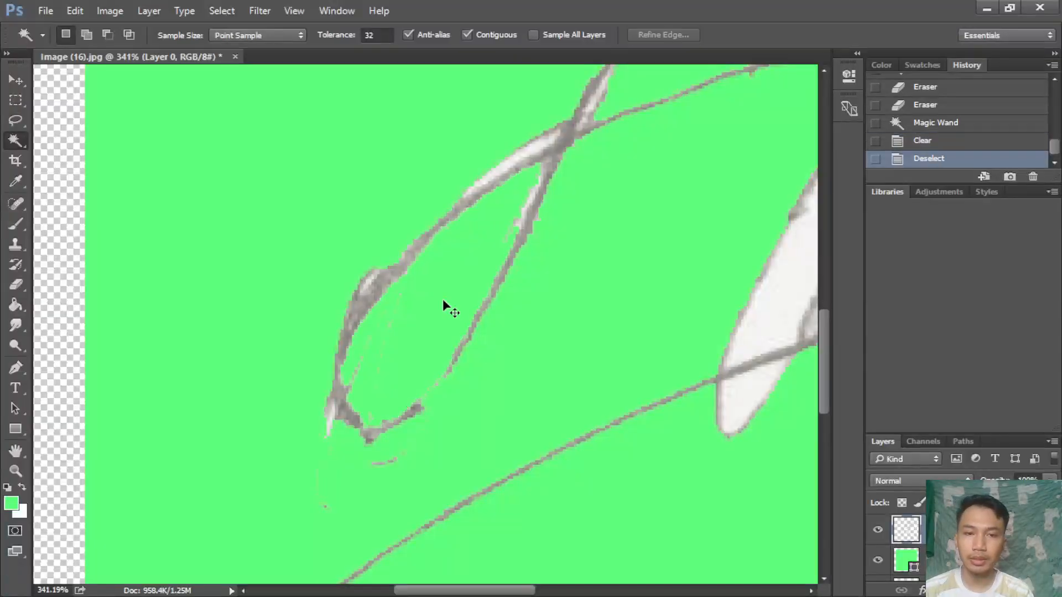
Erase the printed text "a. 27" between the signature's two tall strokes.
scroll(574, 273, down, 5)
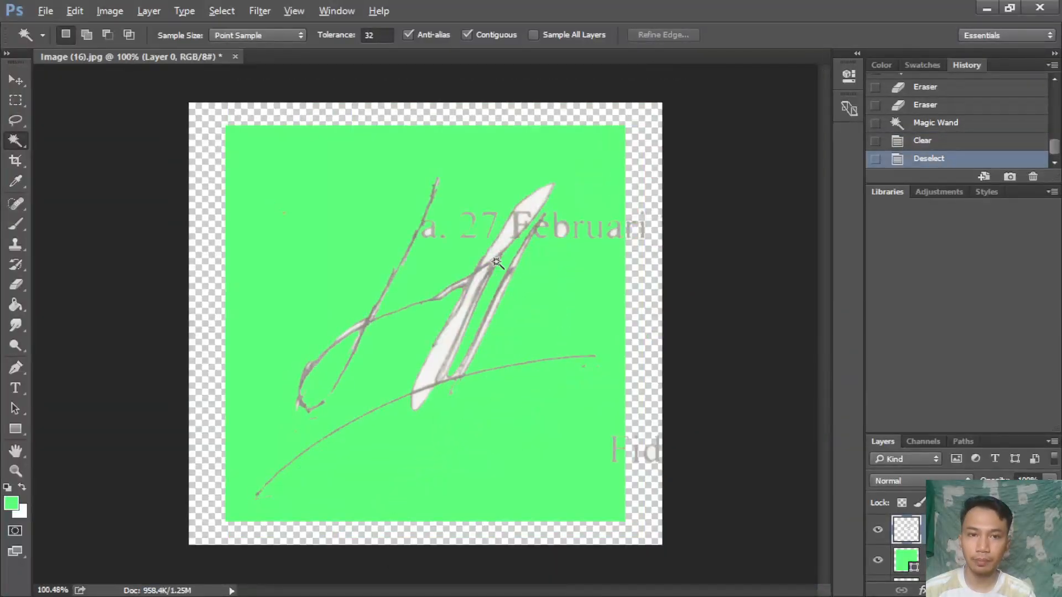
scroll(496, 262, up, 6)
click(15, 285)
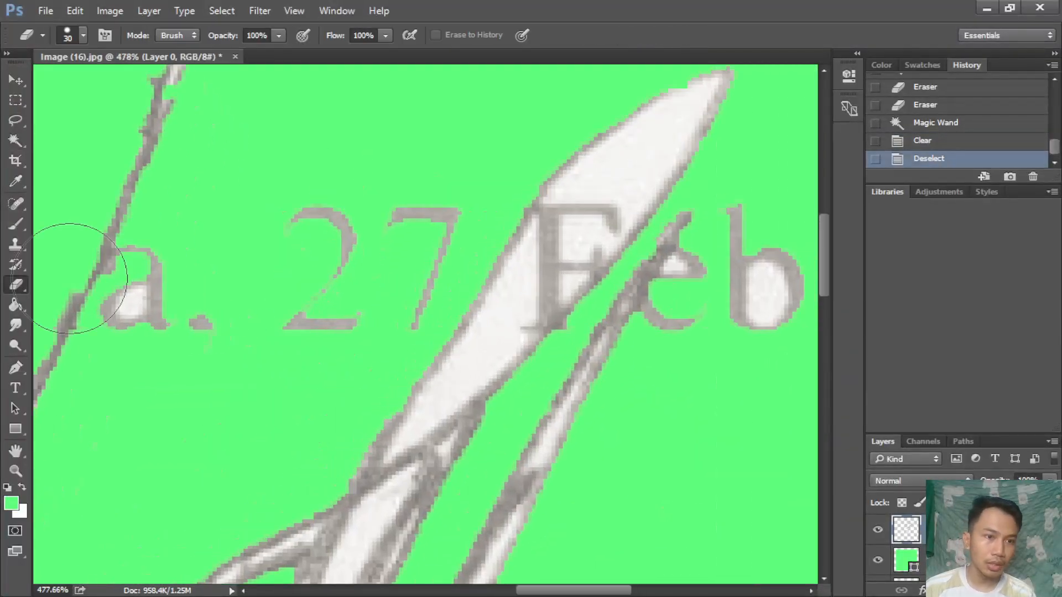
mouse_move(237, 209)
mouse_down()
mouse_move(172, 266)
mouse_move(132, 351)
mouse_move(166, 326)
mouse_up()
mouse_move(442, 233)
mouse_down()
mouse_move(326, 301)
mouse_move(336, 210)
mouse_move(362, 322)
mouse_move(216, 289)
mouse_up()
scroll(244, 230, up, 2)
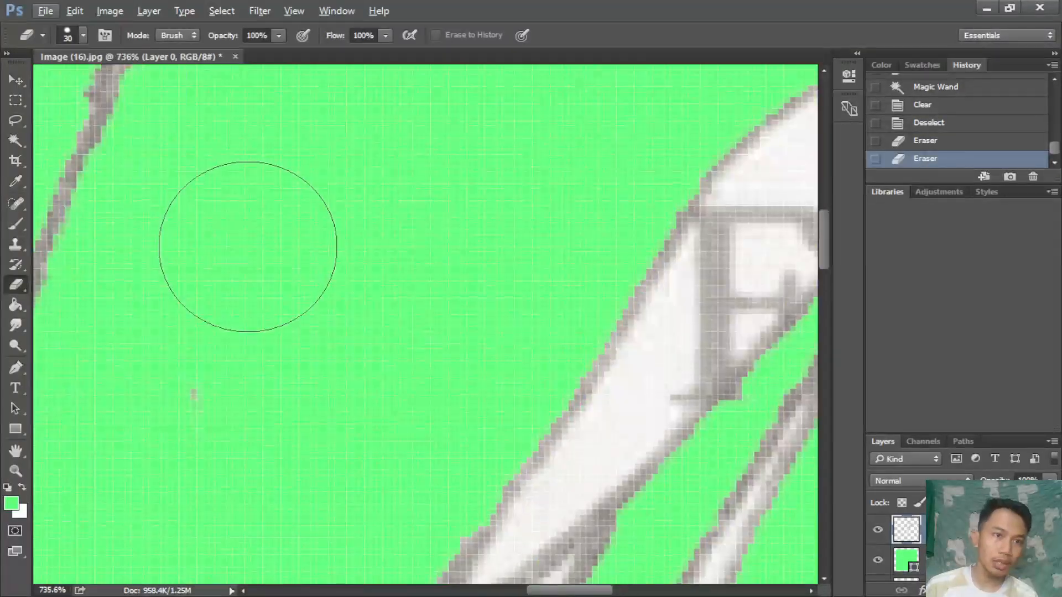
scroll(248, 247, down, 10)
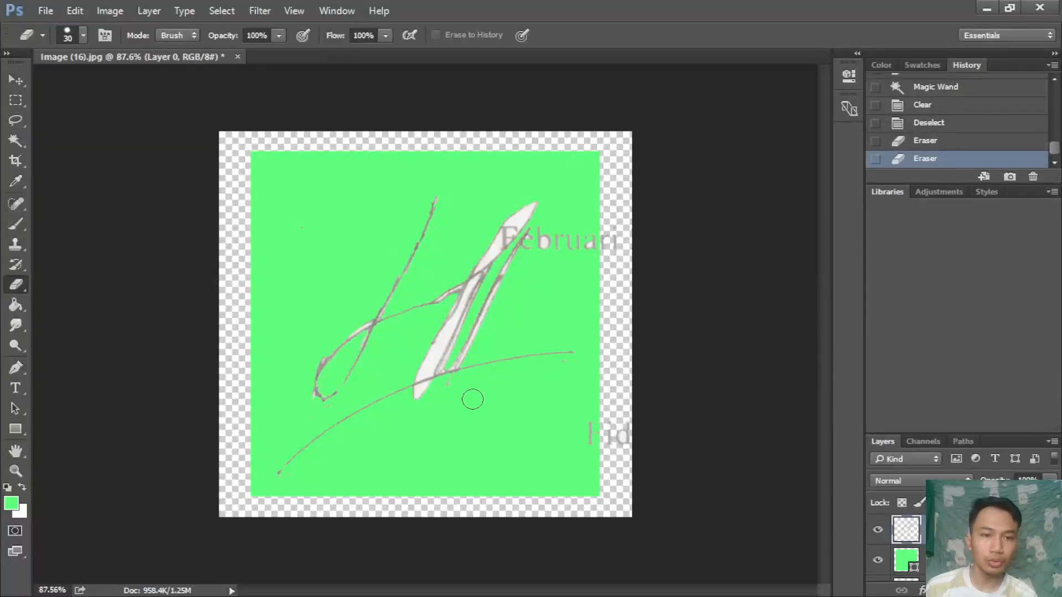
Set the eraser size to 15 for close work where the signature's thick stroke crosses the underline.
scroll(479, 406, up, 6)
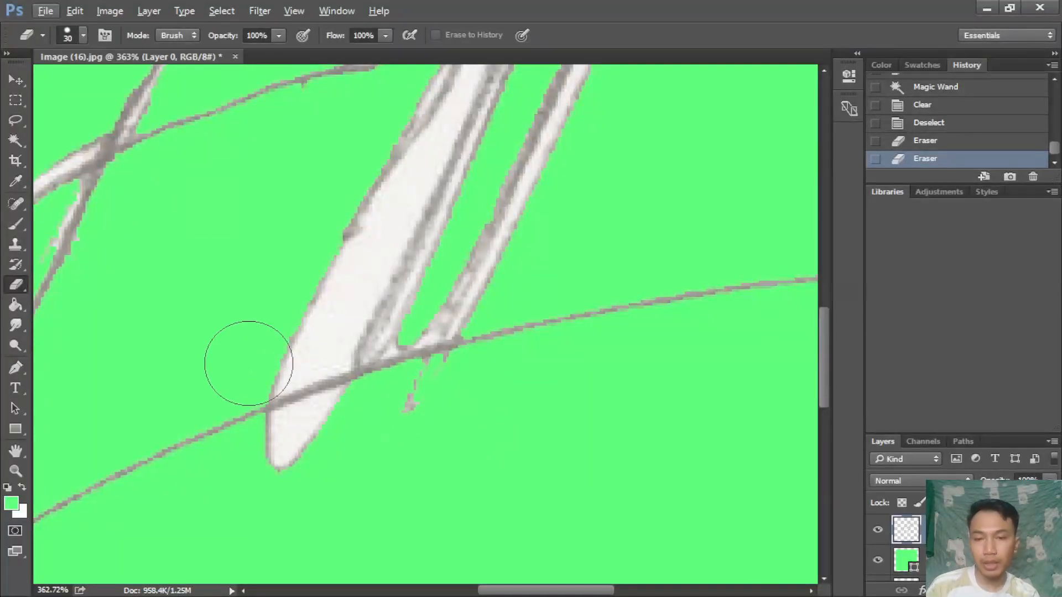
scroll(246, 360, up, 5)
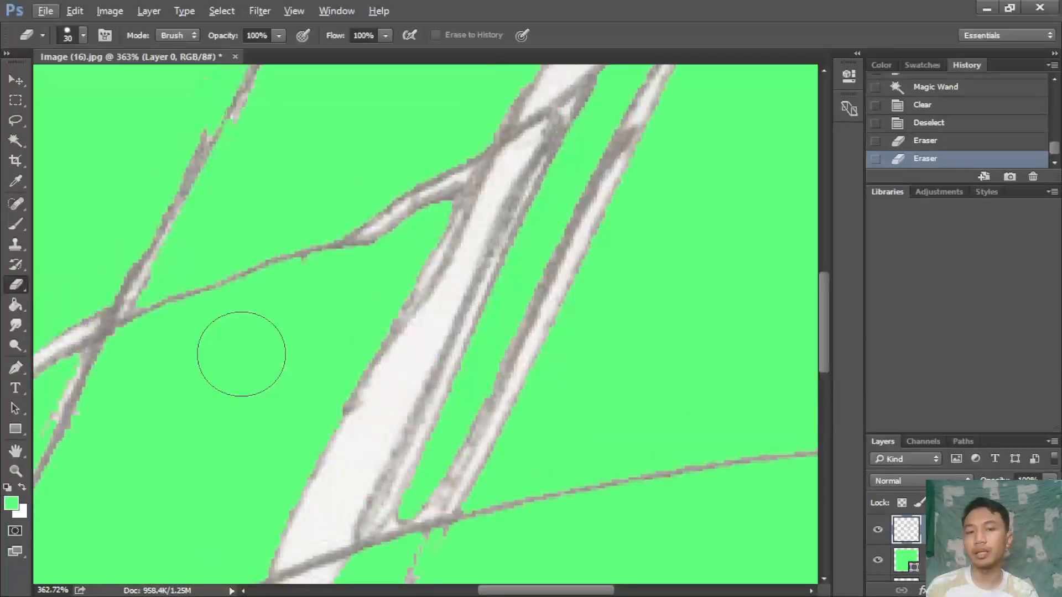
scroll(380, 356, up, 8)
scroll(385, 400, down, 5)
scroll(306, 491, down, 3)
scroll(325, 487, up, 10)
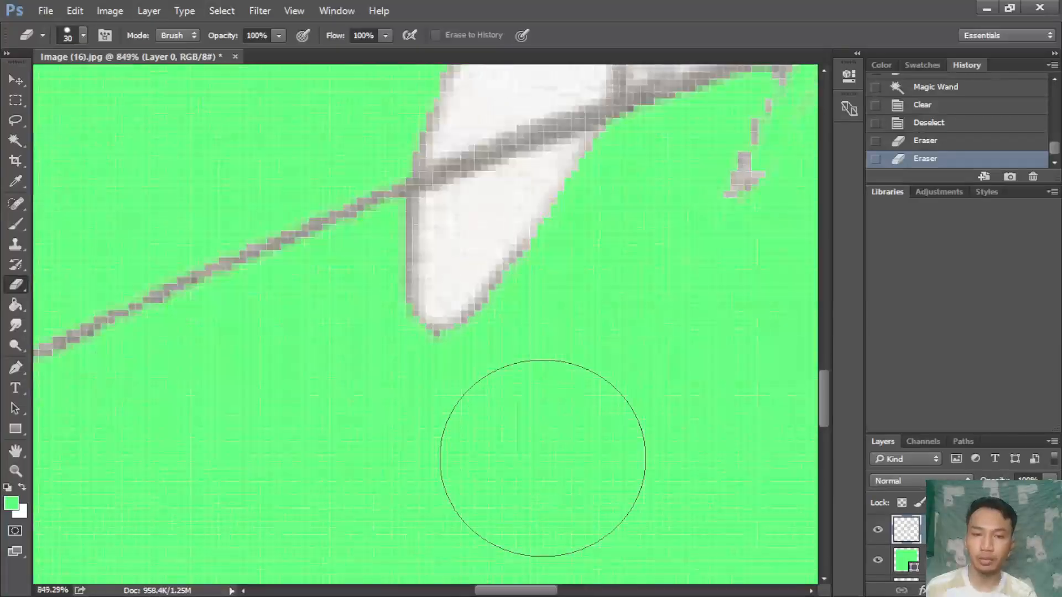
scroll(543, 458, up, 2)
scroll(542, 456, up, 3)
scroll(543, 457, down, 3)
scroll(486, 351, up, 2)
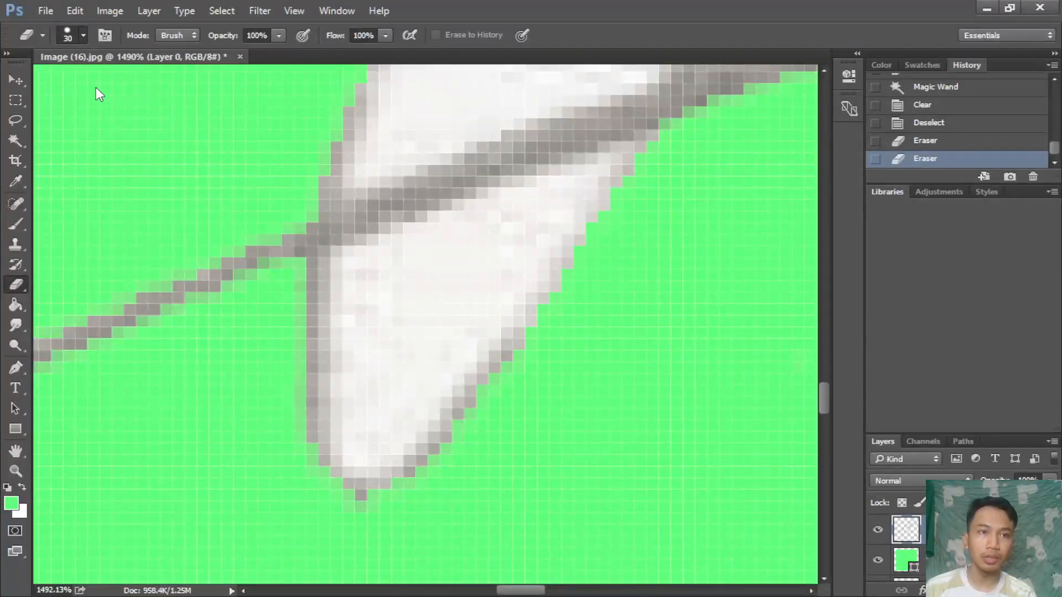
key(bracketleft)
key(bracketleft)
key(bracketleft)
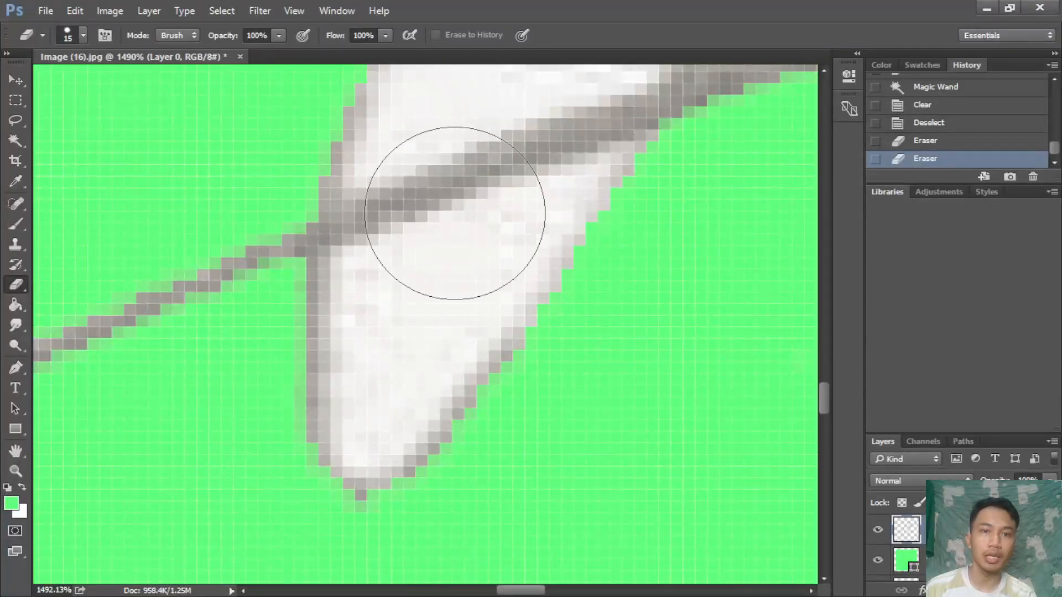
Select the white fill in the stroke tip below the underline with the Magic Wand, delete it and deselect.
click(7, 146)
click(404, 270)
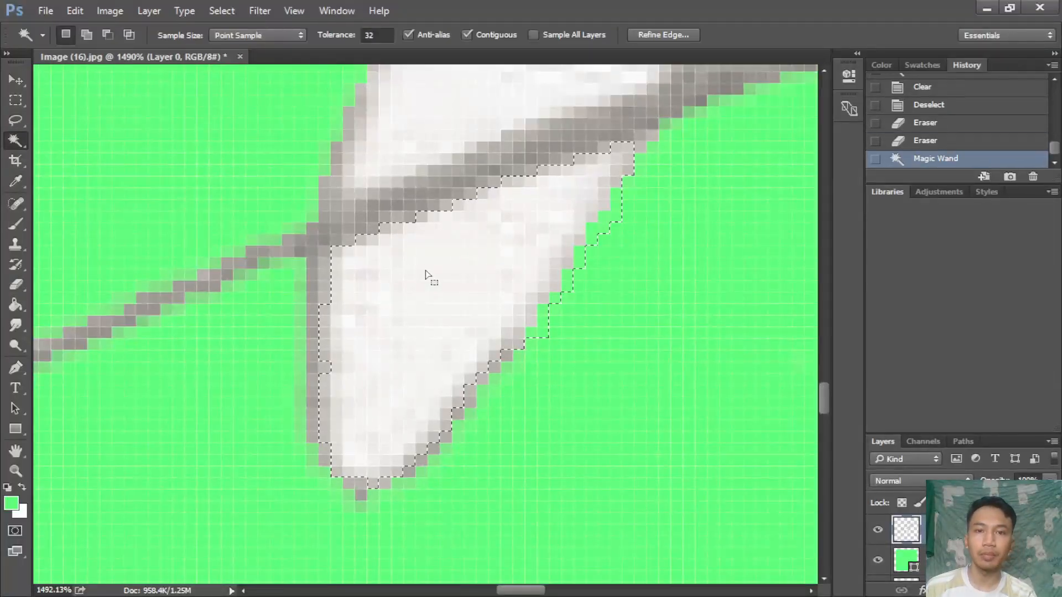
key(Delete)
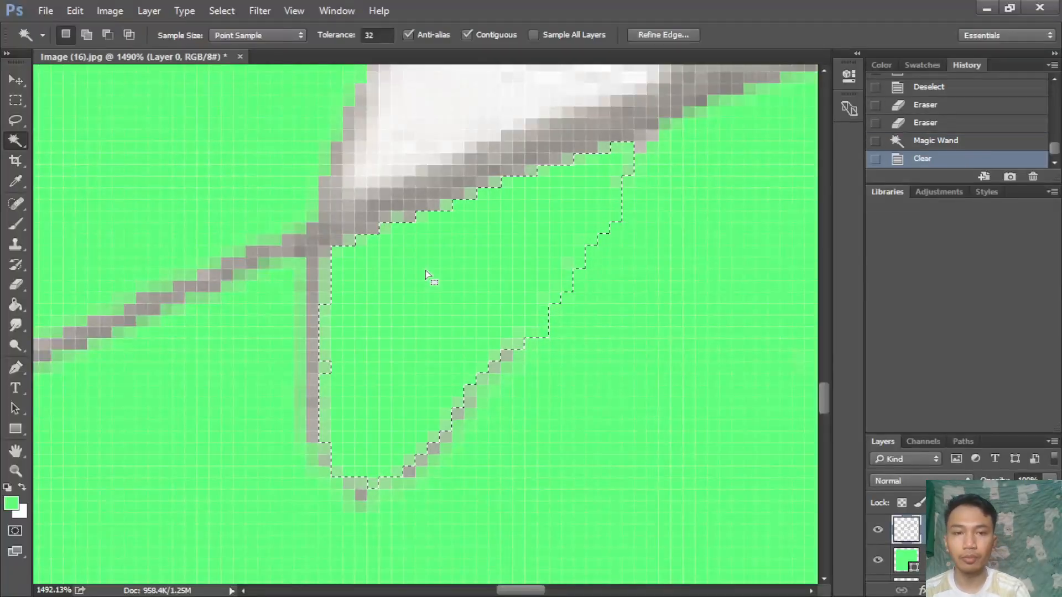
key(ctrl+d)
Select the long white fill of the thick stroke just above the underline with the Magic Wand, delete it and deselect.
scroll(530, 254, down, 4)
scroll(530, 253, down, 3)
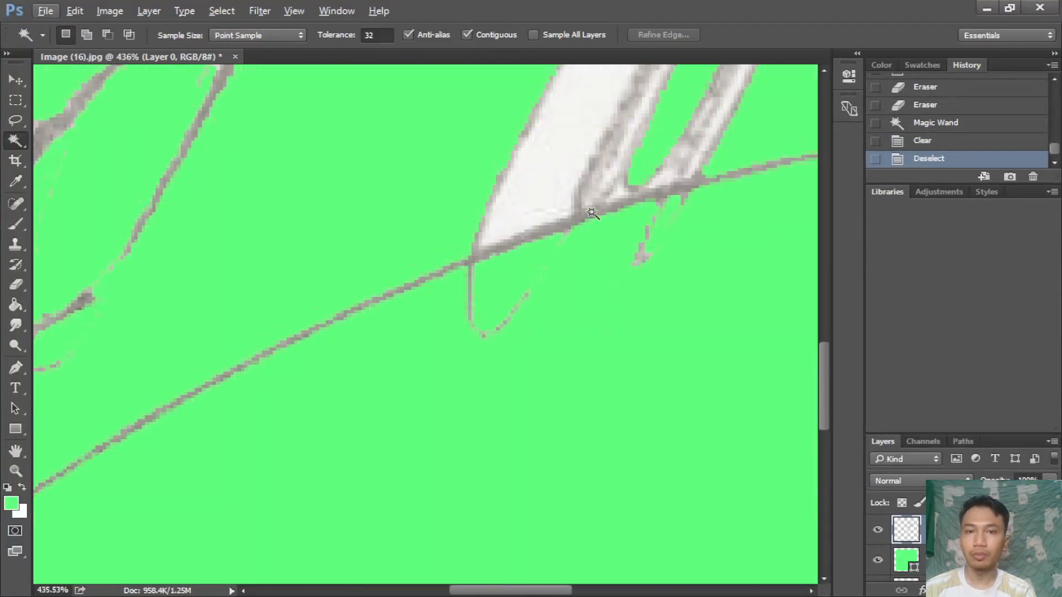
scroll(591, 213, up, 2)
click(663, 227)
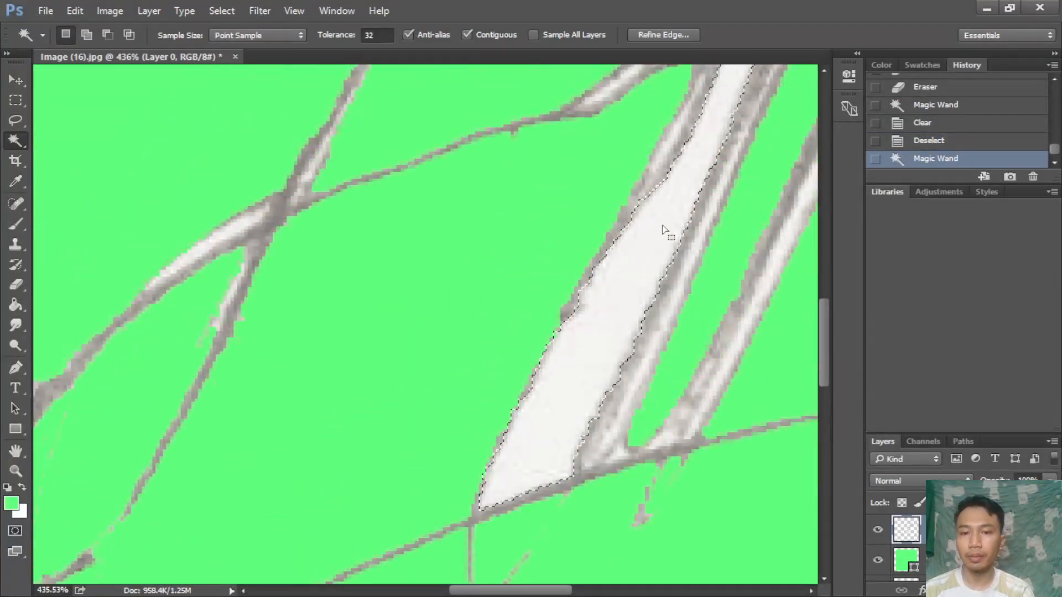
key(Delete)
key(ctrl+d)
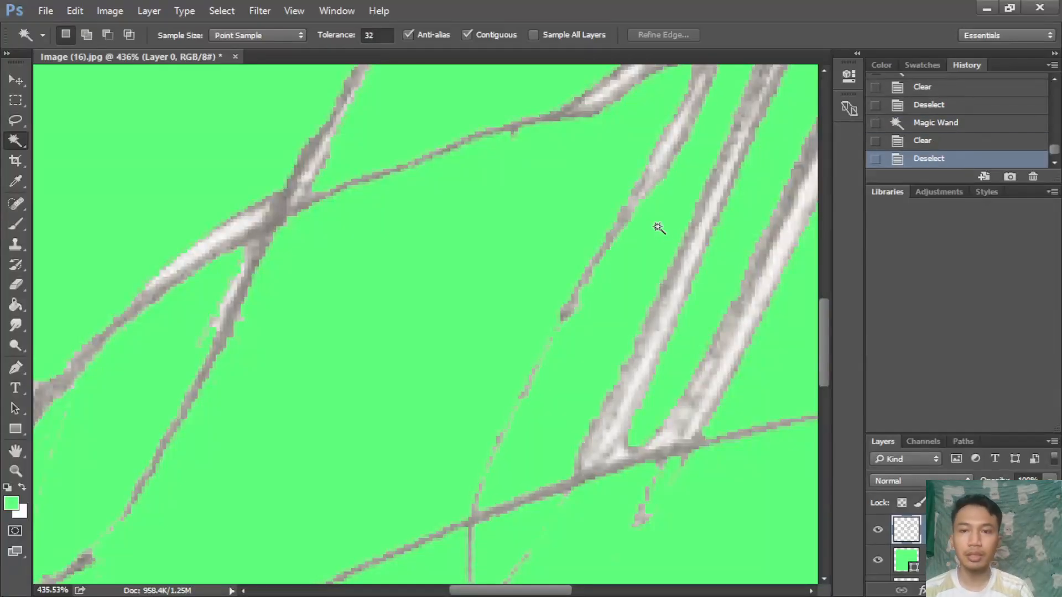
Erase the printed letter "F" inside the signature's tall upper loop, reducing the eraser size to 6.
scroll(657, 227, down, 7)
drag(542, 591, 561, 592)
scroll(670, 289, down, 2)
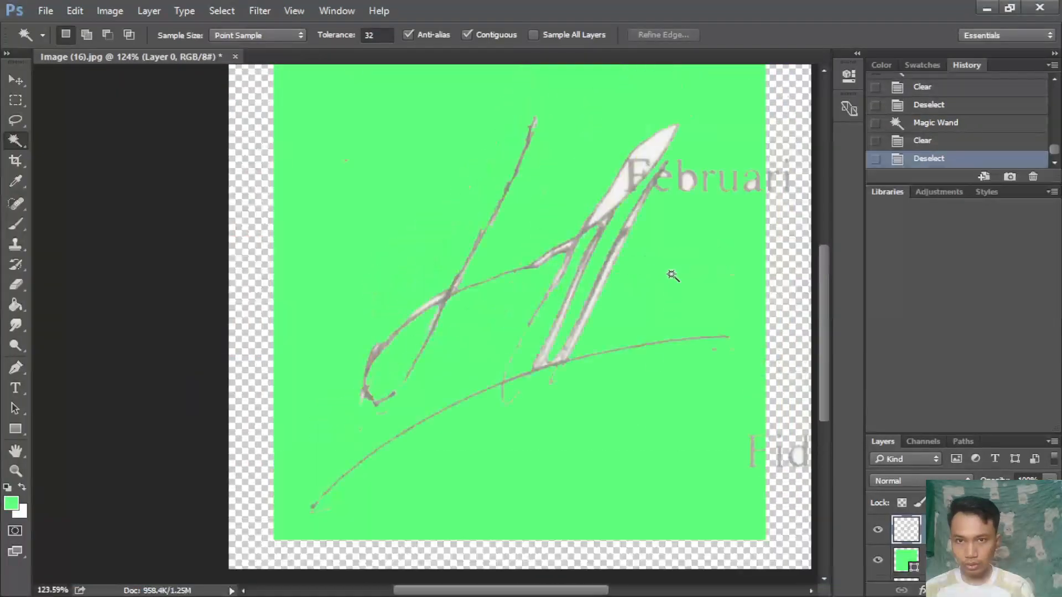
scroll(680, 271, up, 8)
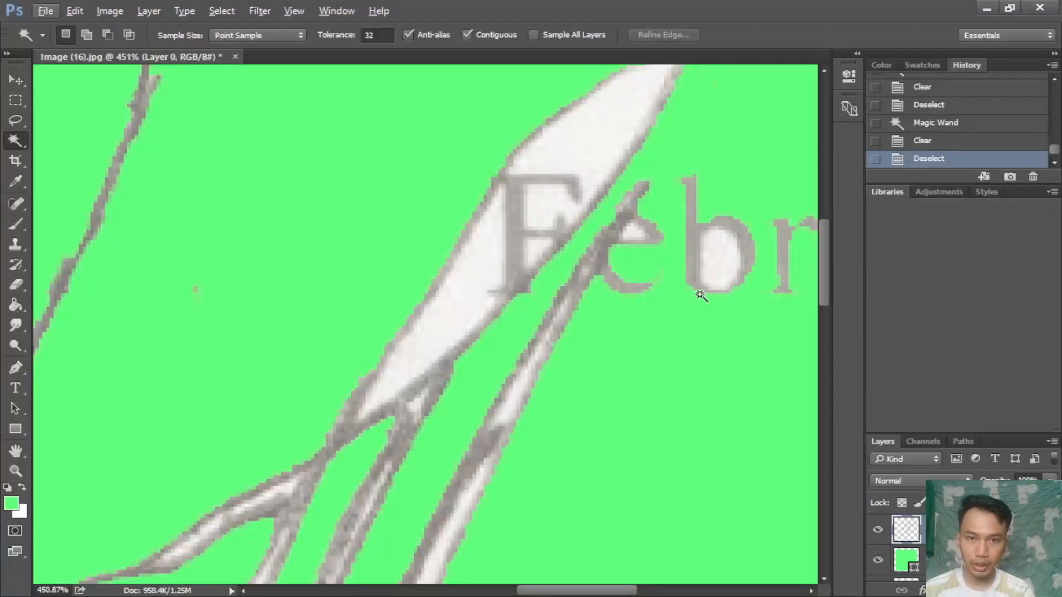
scroll(434, 332, up, 5)
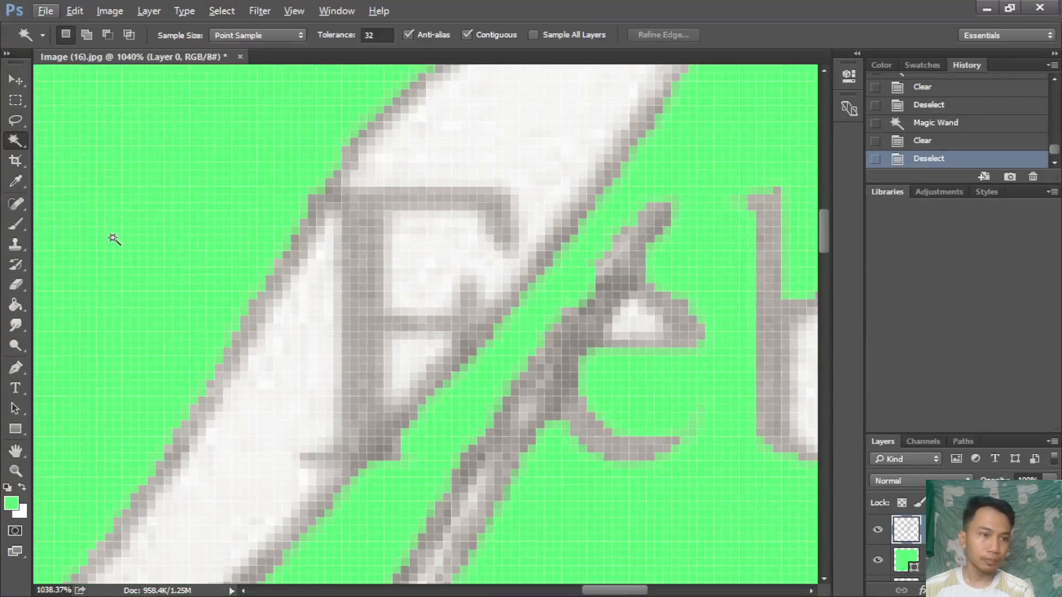
click(15, 285)
drag(465, 177, 359, 266)
key(bracketleft)
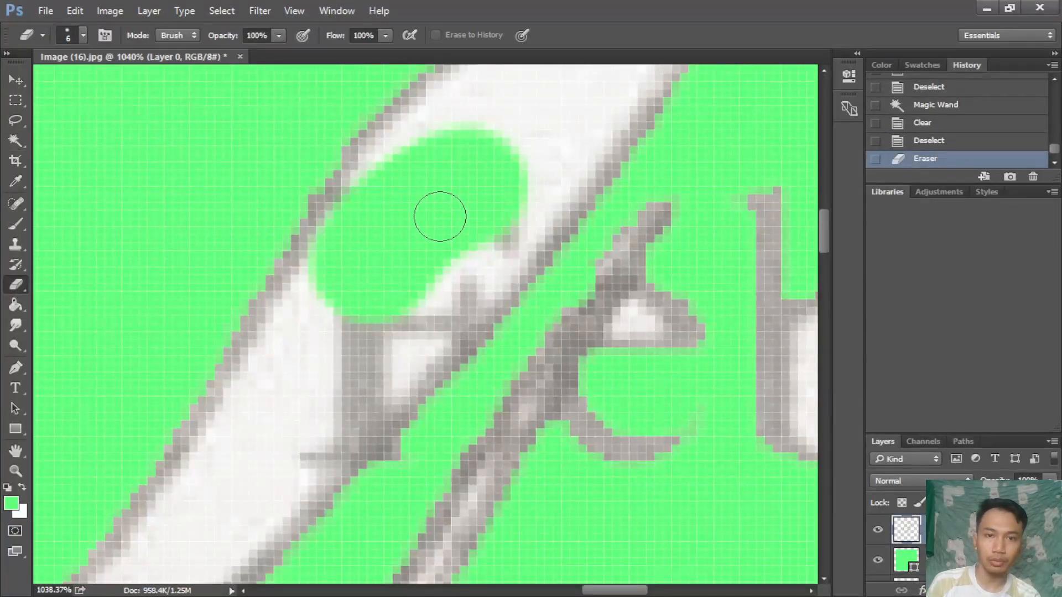
drag(434, 225, 465, 252)
mouse_move(472, 266)
mouse_down()
mouse_move(376, 377)
mouse_move(444, 296)
mouse_move(389, 380)
mouse_move(427, 340)
mouse_move(358, 413)
mouse_move(294, 341)
mouse_move(332, 280)
mouse_move(478, 281)
mouse_move(466, 287)
mouse_move(507, 234)
mouse_move(487, 185)
mouse_up()
Delete the remaining white areas in the upper and lower parts of the tall loop using Magic Wand selections, deselecting after each.
scroll(445, 194, down, 3)
scroll(446, 193, down, 5)
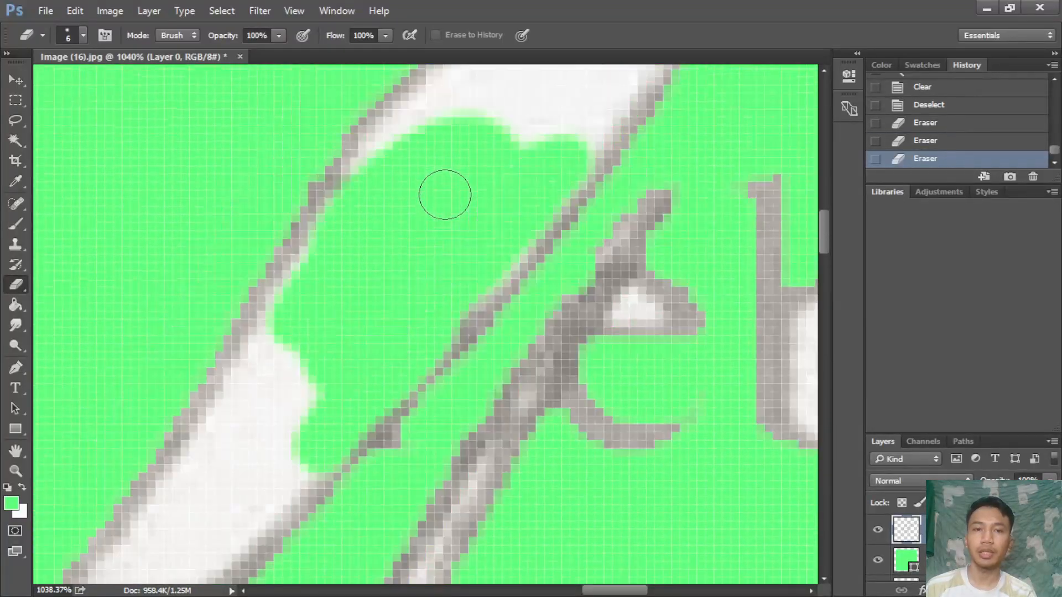
click(15, 143)
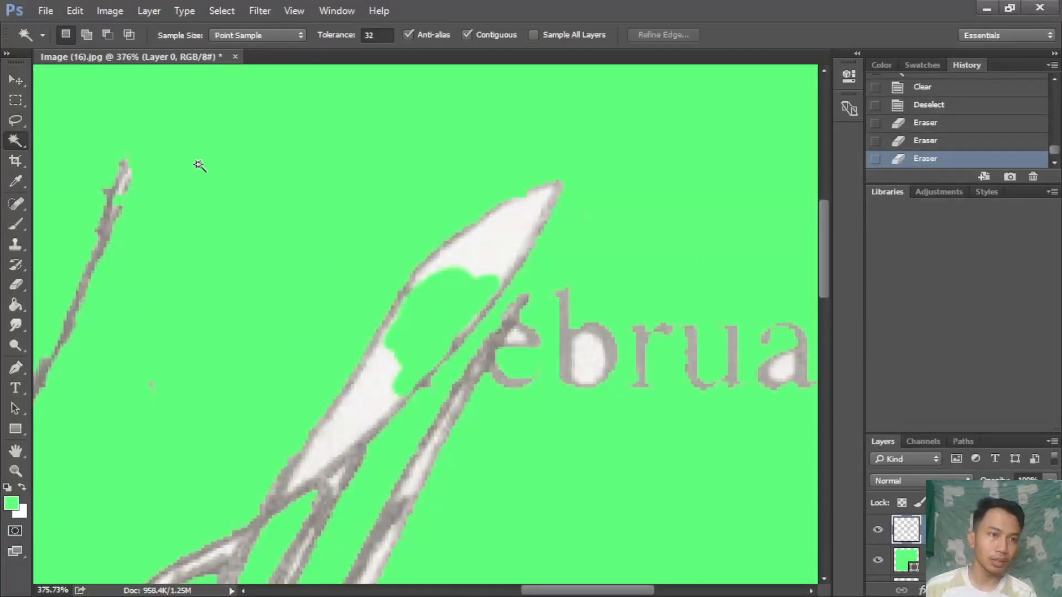
click(487, 254)
key(Delete)
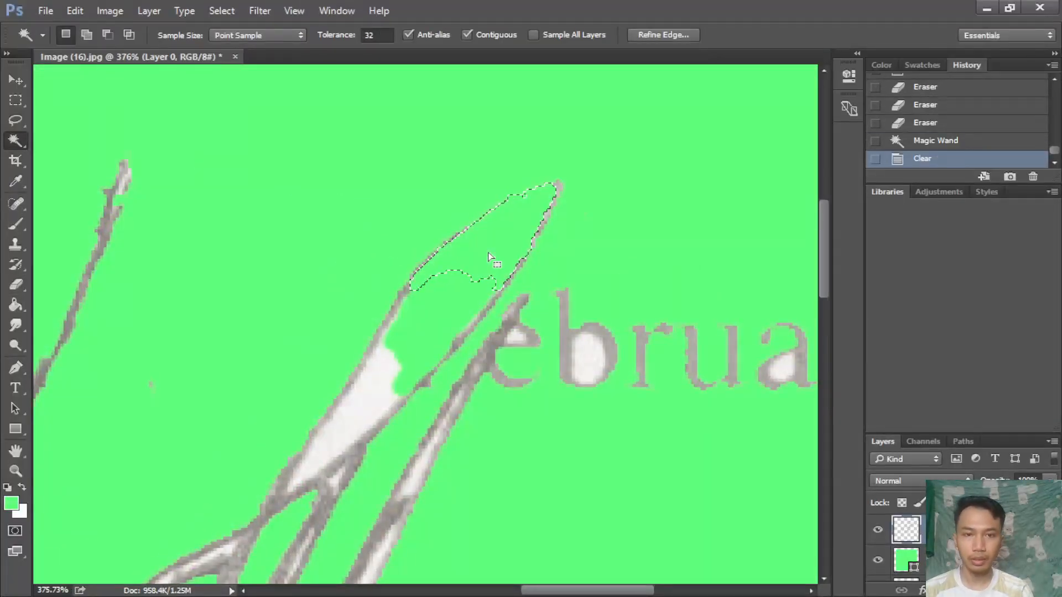
key(ctrl+d)
scroll(523, 243, down, 2)
click(360, 354)
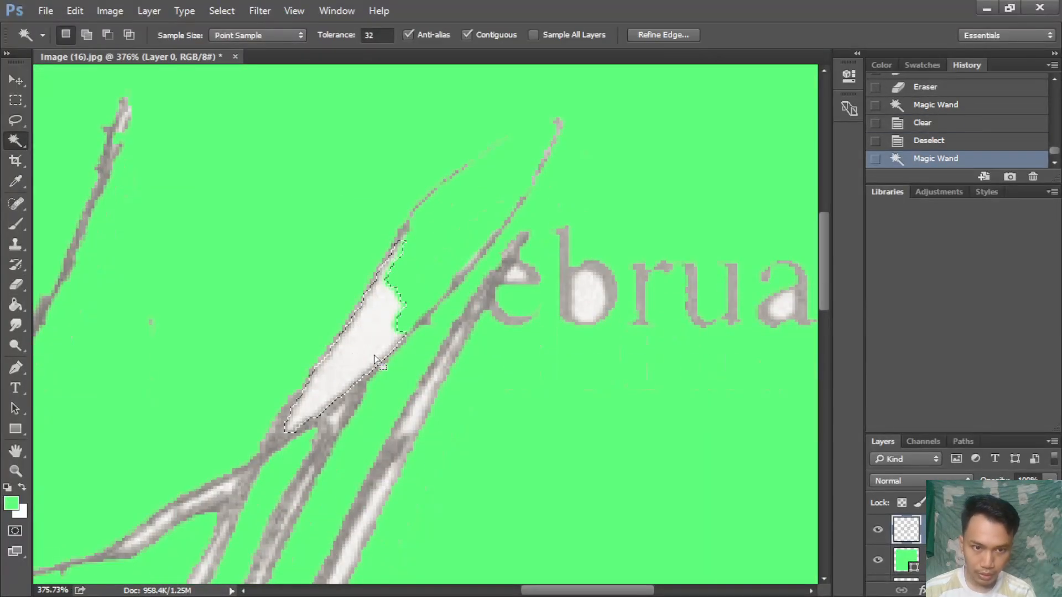
key(Delete)
key(ctrl+d)
Examine the signature's strokes and the printed word beside them for parts that still need removing.
scroll(612, 330, up, 3)
scroll(614, 329, down, 4)
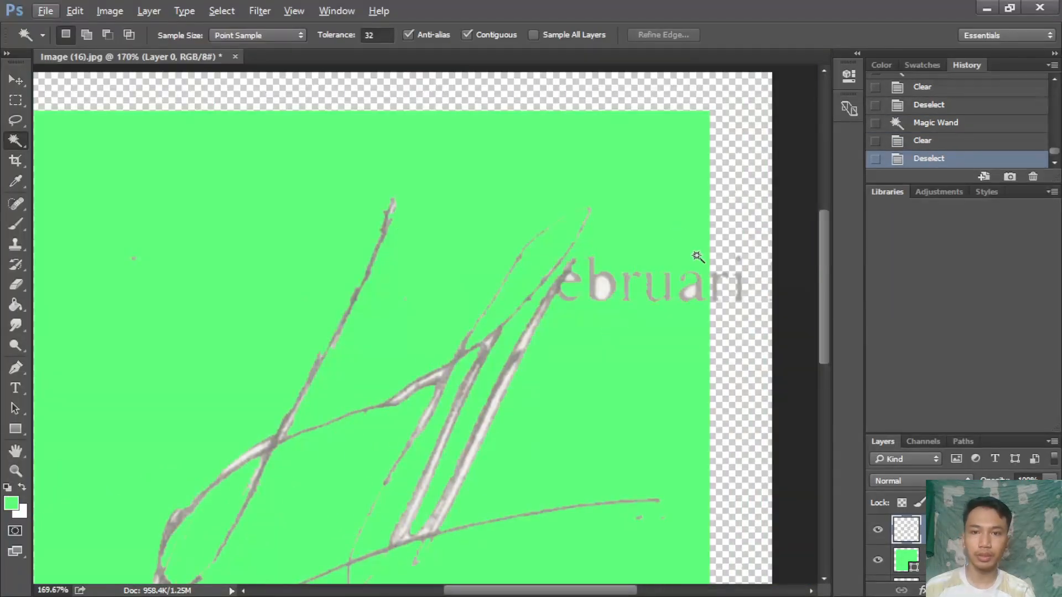
scroll(664, 332, up, 2)
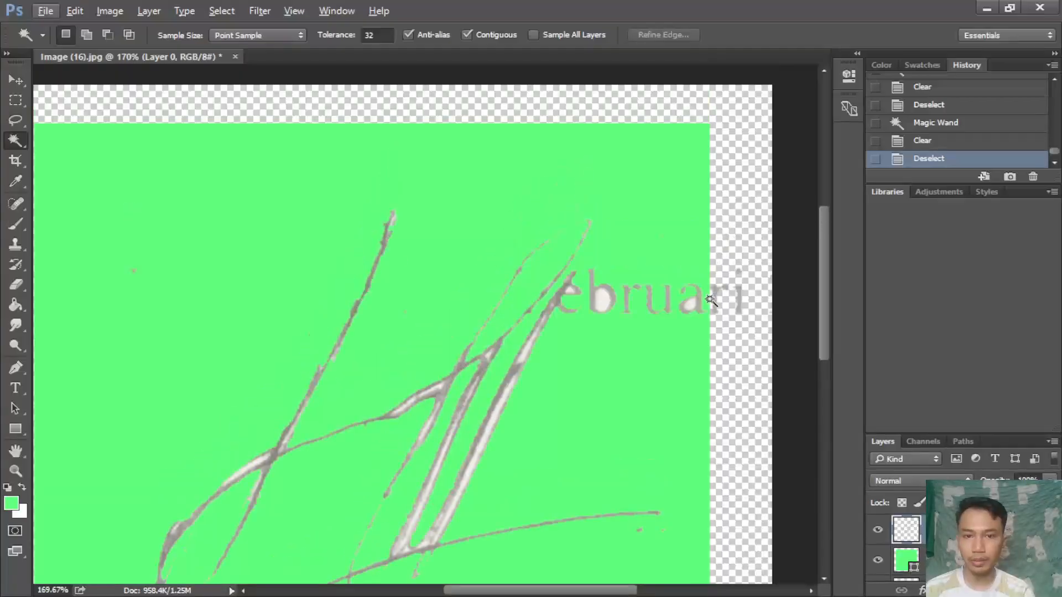
scroll(436, 354, up, 2)
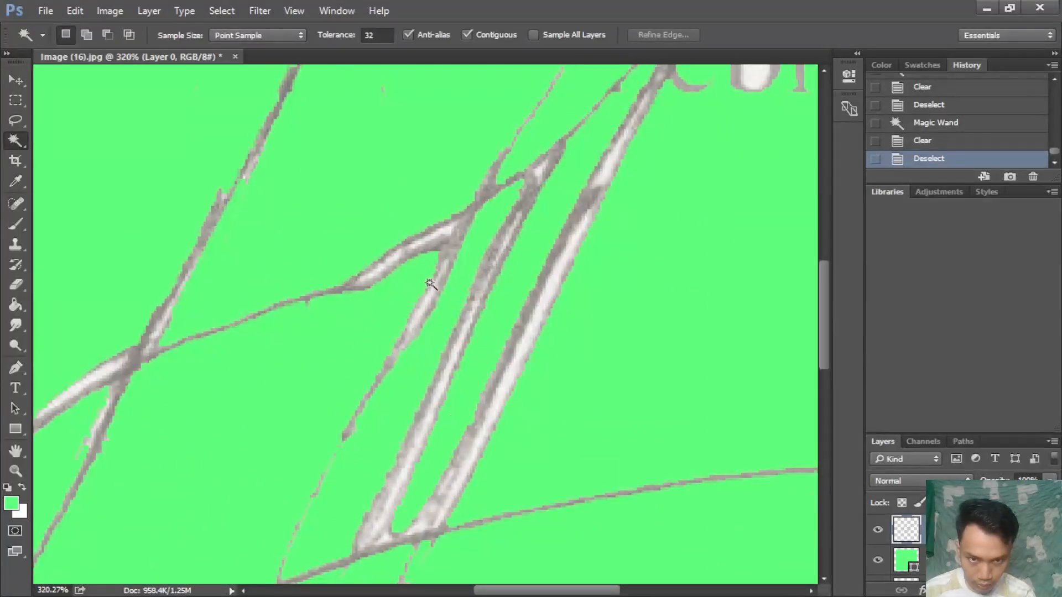
scroll(575, 314, down, 3)
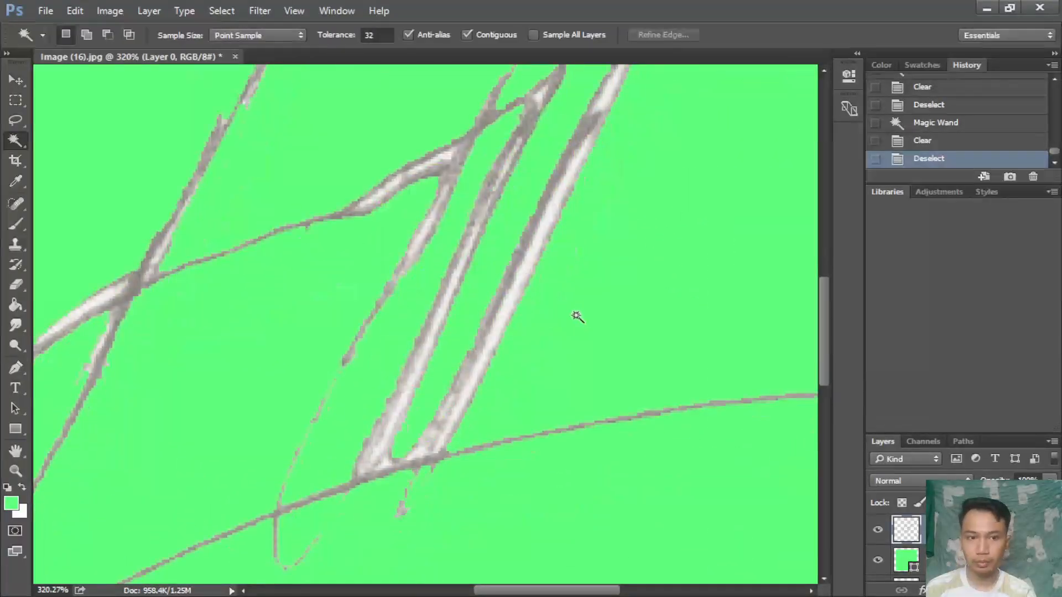
scroll(576, 314, up, 3)
scroll(575, 317, down, 2)
scroll(688, 278, up, 4)
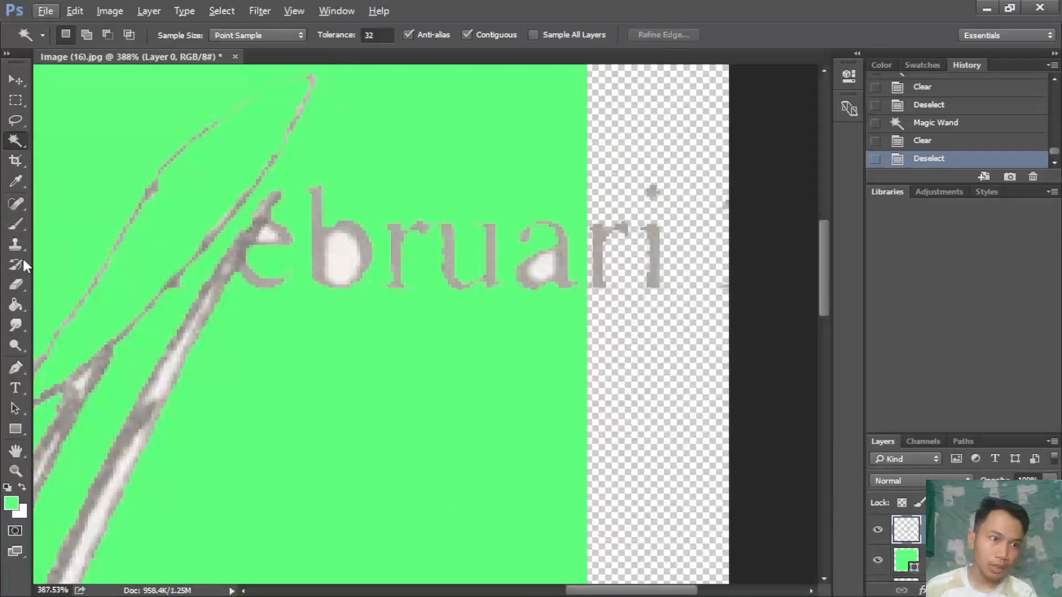
Erase the printed letters "ebruari" beside the signature's tall stroke, keeping the stroke's tip.
click(16, 284)
scroll(270, 263, up, 4)
drag(286, 227, 250, 287)
drag(387, 249, 552, 147)
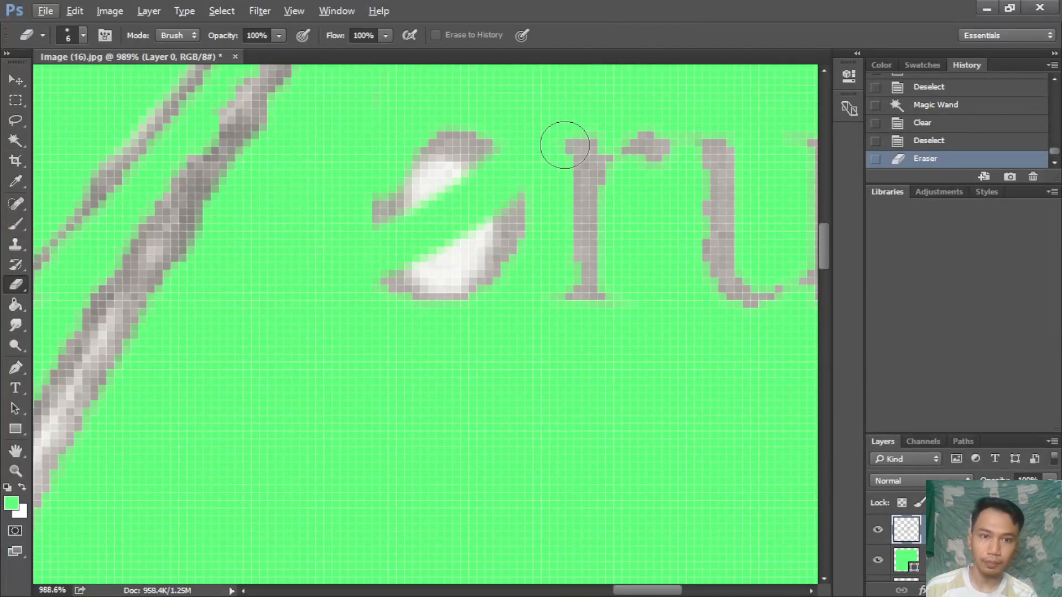
scroll(644, 215, down, 5)
click(606, 298)
Set the eraser size to 67 and erase the printed name fragment beyond the end of the signature's underline.
scroll(605, 420, down, 2)
key(bracketright)
key(bracketright)
key(bracketright)
key(bracketright)
key(bracketright)
key(bracketright)
key(bracketright)
key(bracketright)
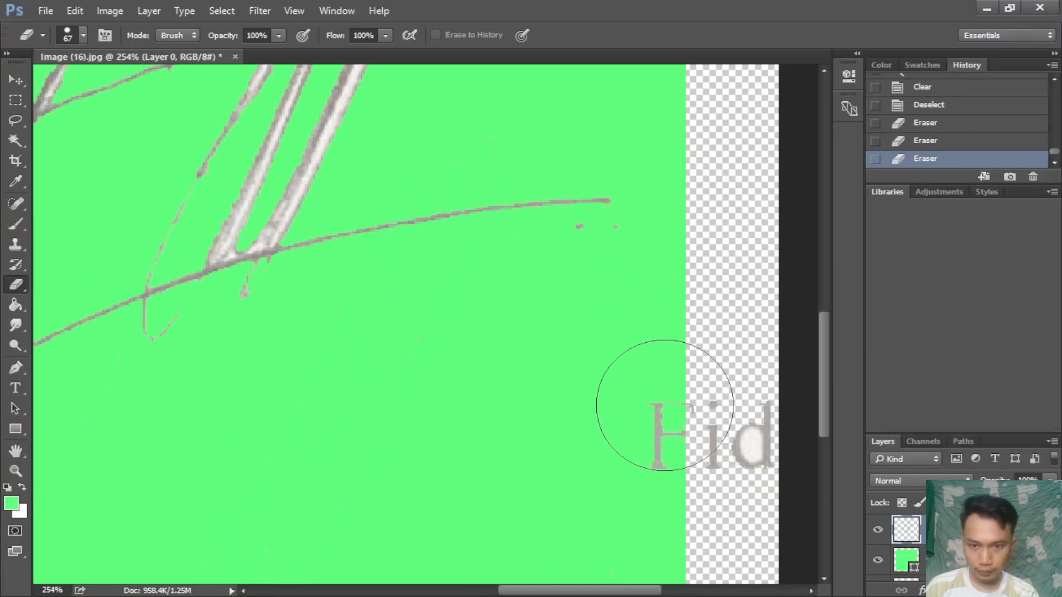
drag(652, 391, 711, 439)
scroll(550, 420, down, 3)
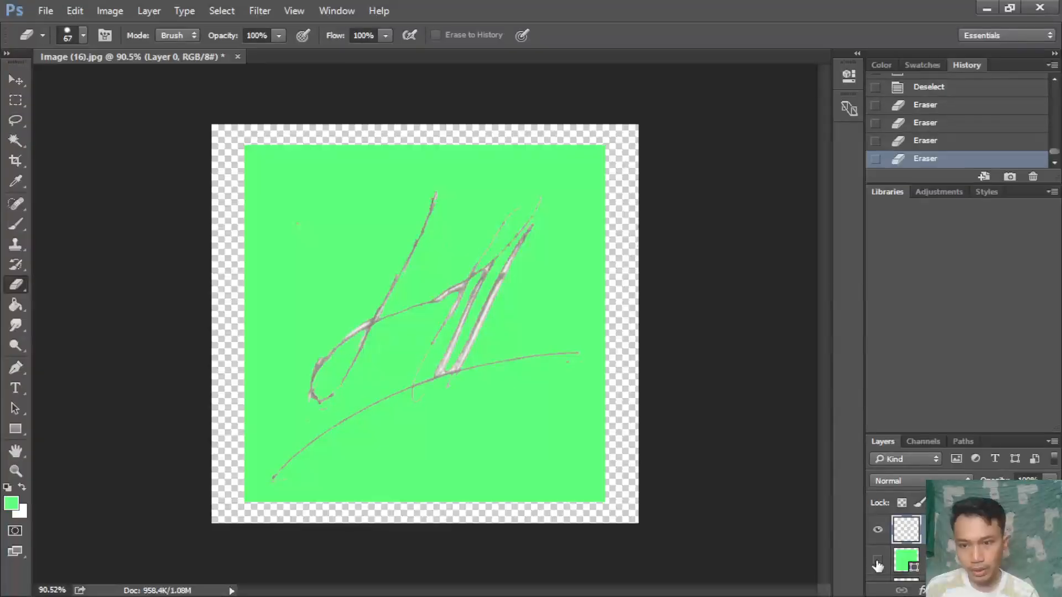
Hide the green Rectangle 1 layer and enlarge the layer list to show all layers.
click(877, 560)
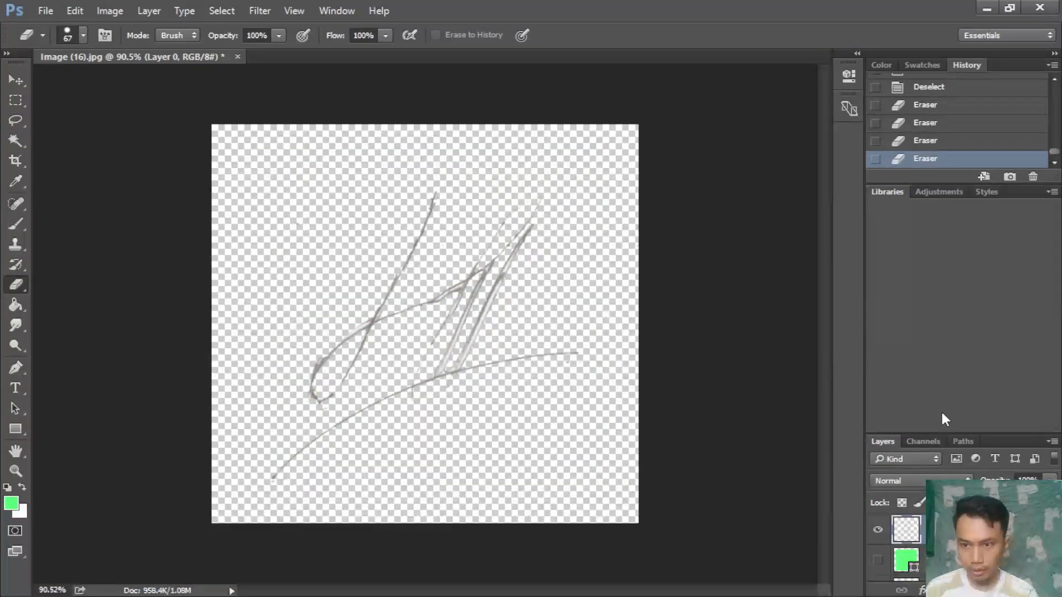
drag(1010, 433, 994, 266)
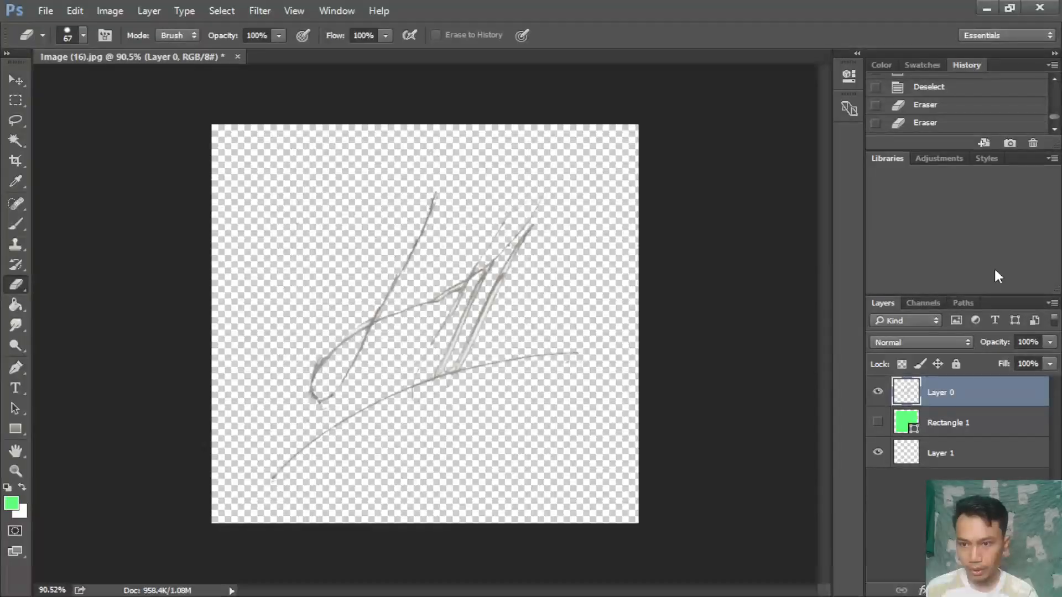
Darken the signature strokes on Layer 0 to black with an image adjustment.
key(space)
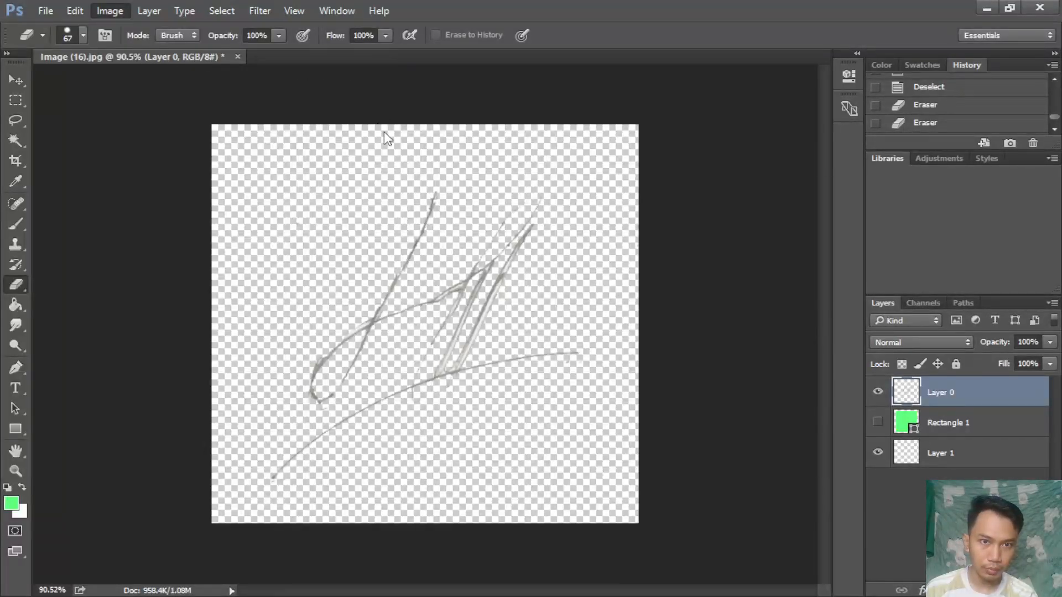
key(i)
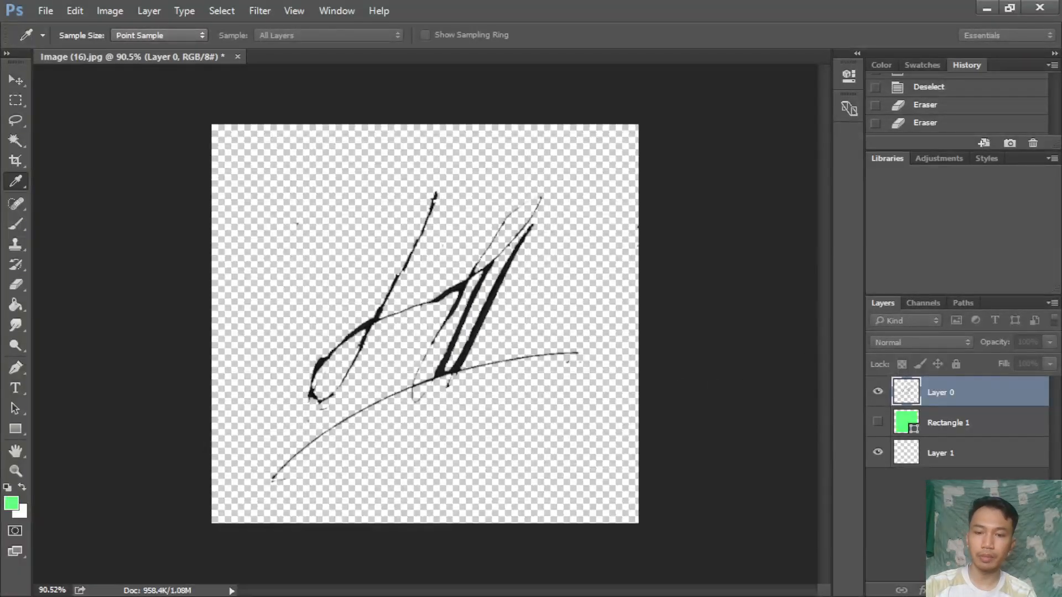
key(e)
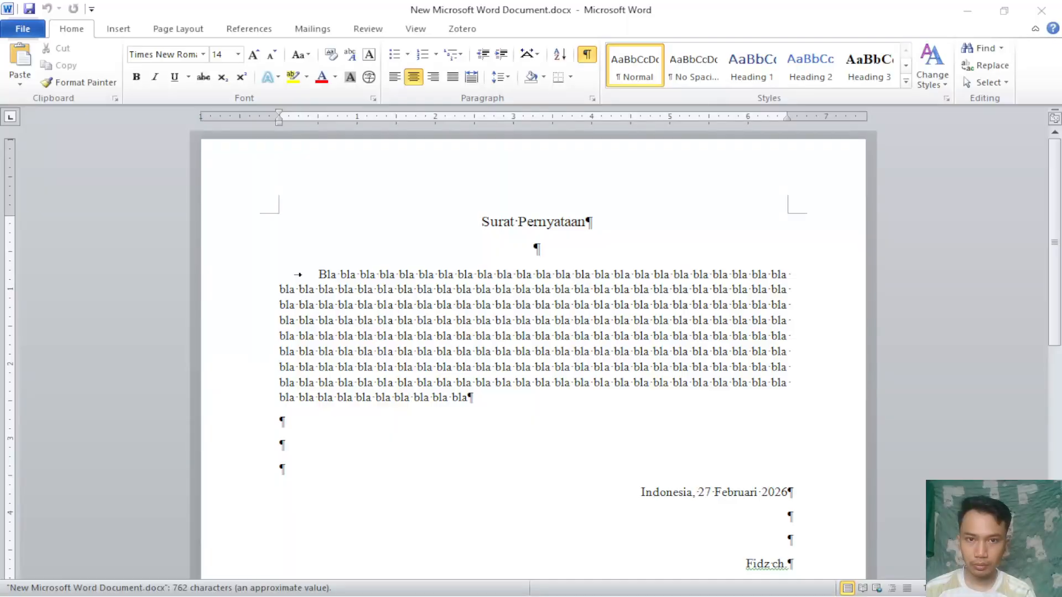
Switch to the Word document and insert the signature picture at the end of the date line.
click(808, 502)
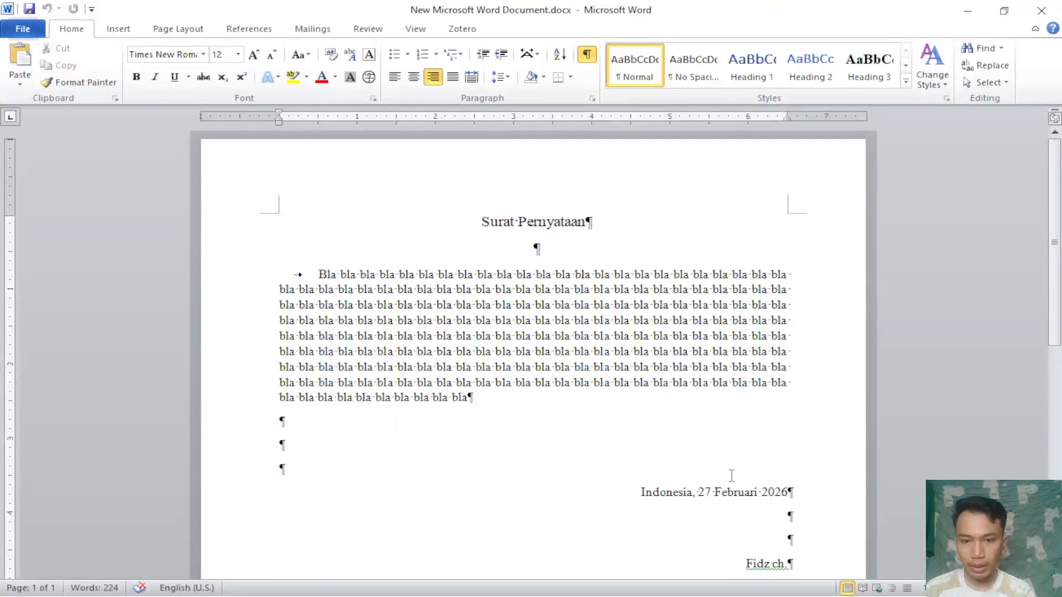
click(119, 28)
click(170, 65)
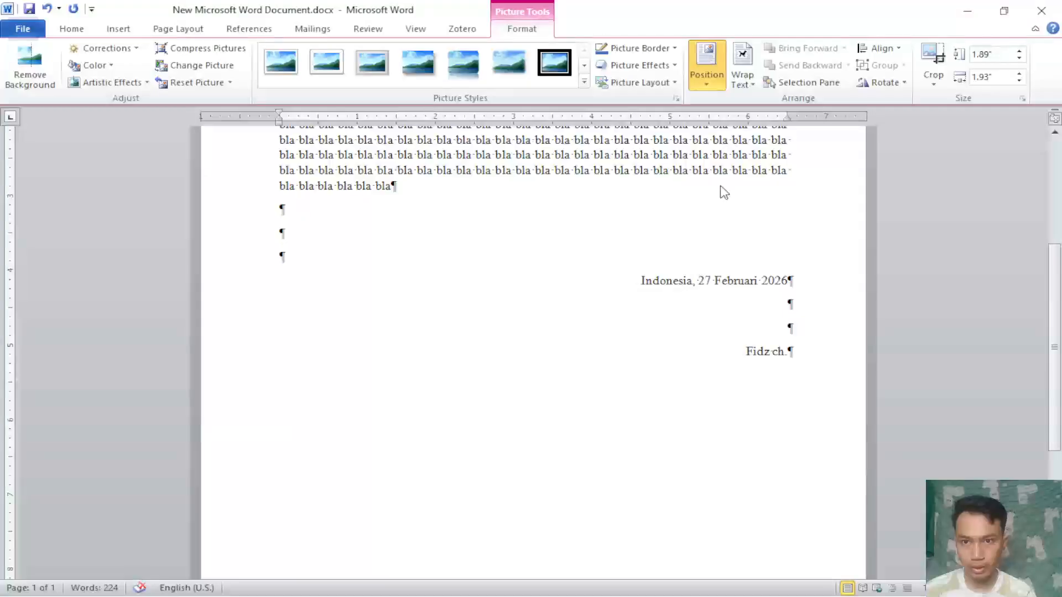
Give the signature picture a floating page position and move it beside the date and name lines.
click(714, 192)
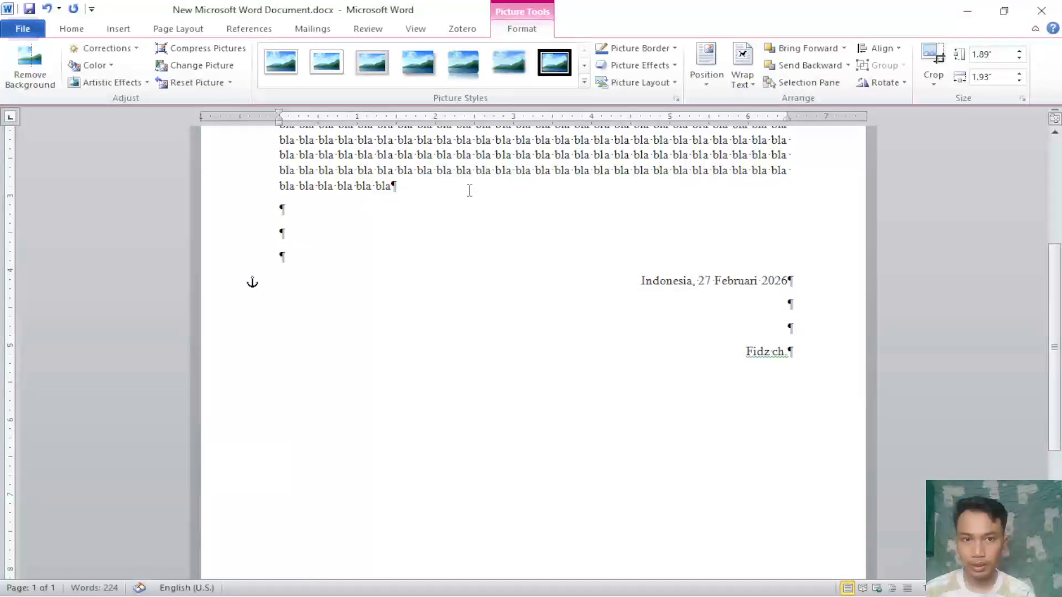
scroll(354, 205, down, 1)
drag(354, 205, 674, 446)
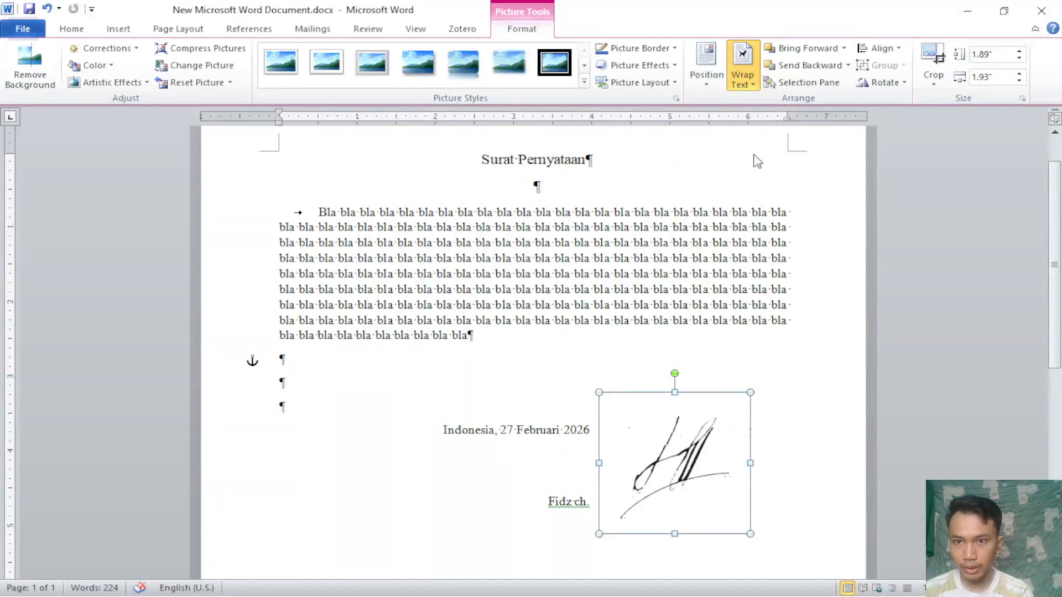
Set the signature picture's text wrapping so it overlaps the text, and move it over the space between the date and name lines.
click(766, 182)
click(716, 496)
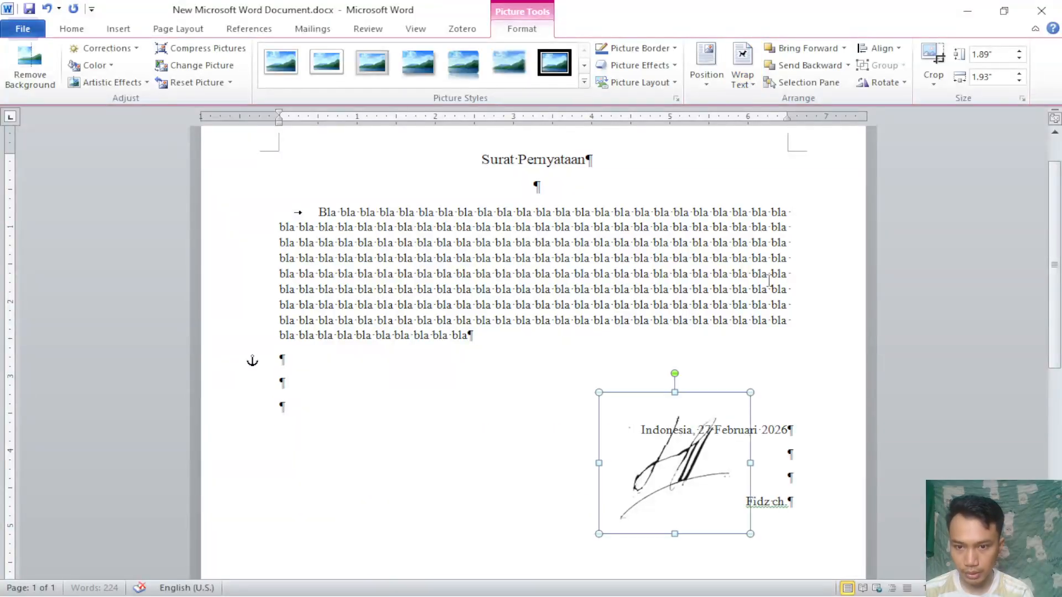
mouse_move(738, 498)
mouse_down()
mouse_move(761, 501)
mouse_move(711, 503)
mouse_up()
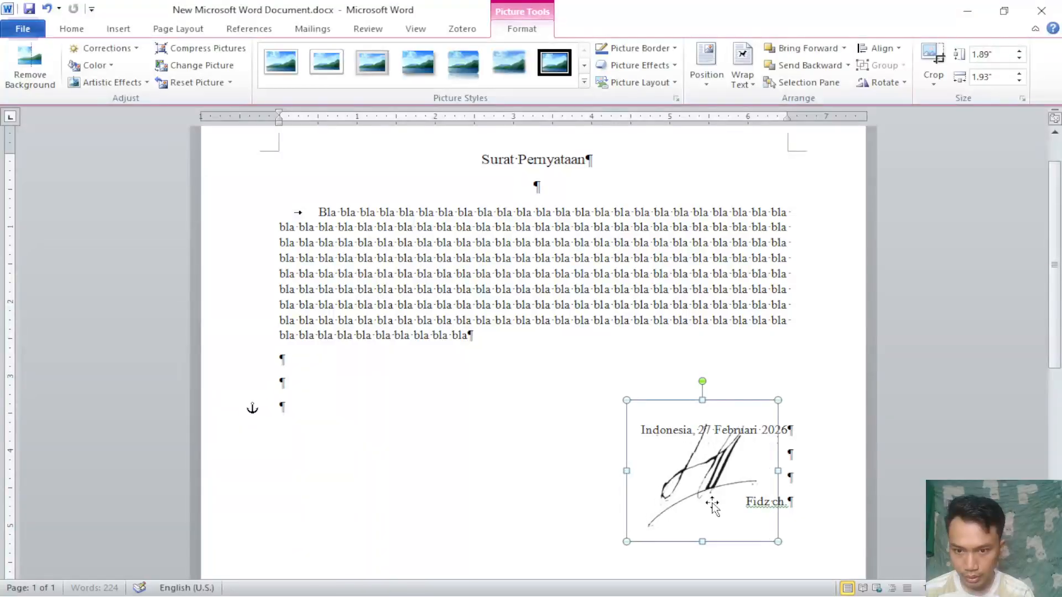
click(843, 456)
Examine how the signature sits between the date and name lines across the whole page.
scroll(875, 408, down, 3)
scroll(875, 408, up, 4)
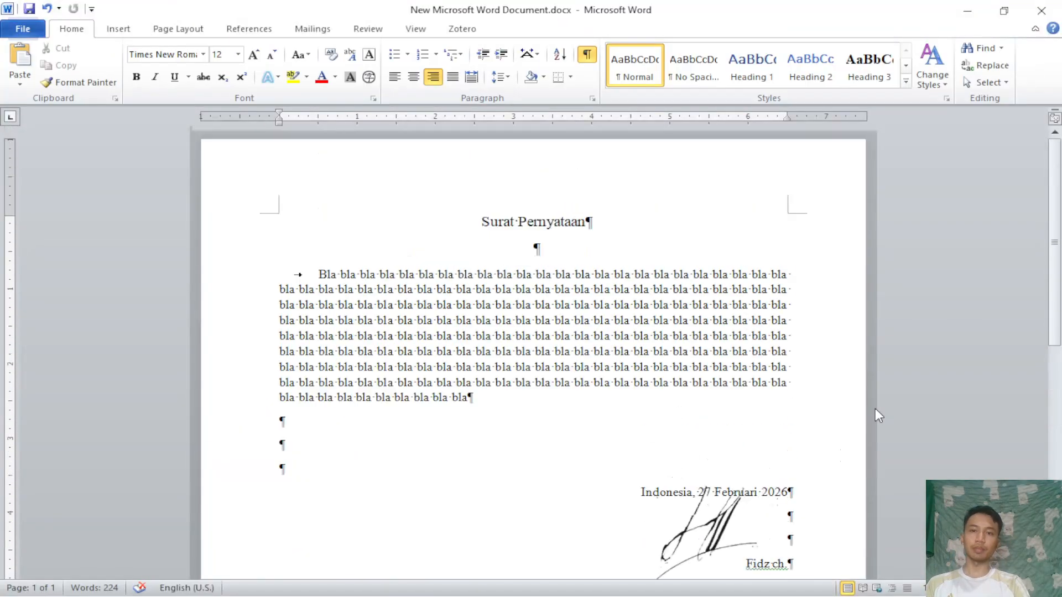
scroll(875, 408, down, 3)
click(701, 389)
click(868, 304)
scroll(848, 323, up, 3)
scroll(848, 322, down, 7)
scroll(820, 340, up, 5)
scroll(820, 340, down, 2)
click(719, 409)
scroll(870, 366, up, 2)
scroll(870, 365, down, 3)
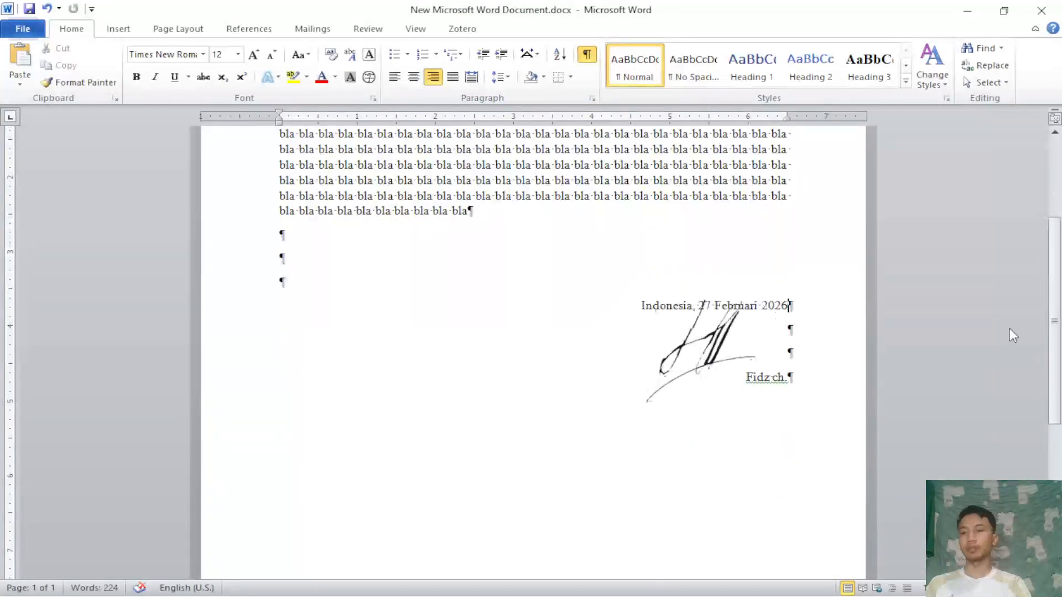
Nudge the signature picture slightly lower between the date and name lines, deselect it and review the page.
click(710, 354)
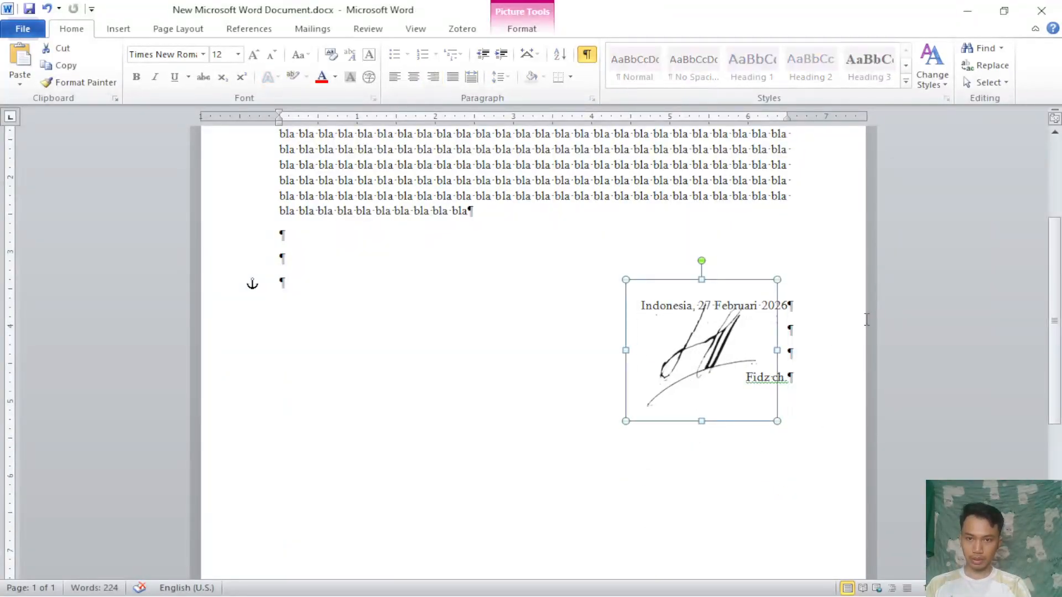
click(867, 319)
scroll(868, 320, up, 3)
scroll(868, 319, down, 3)
scroll(868, 320, up, 3)
scroll(868, 320, down, 3)
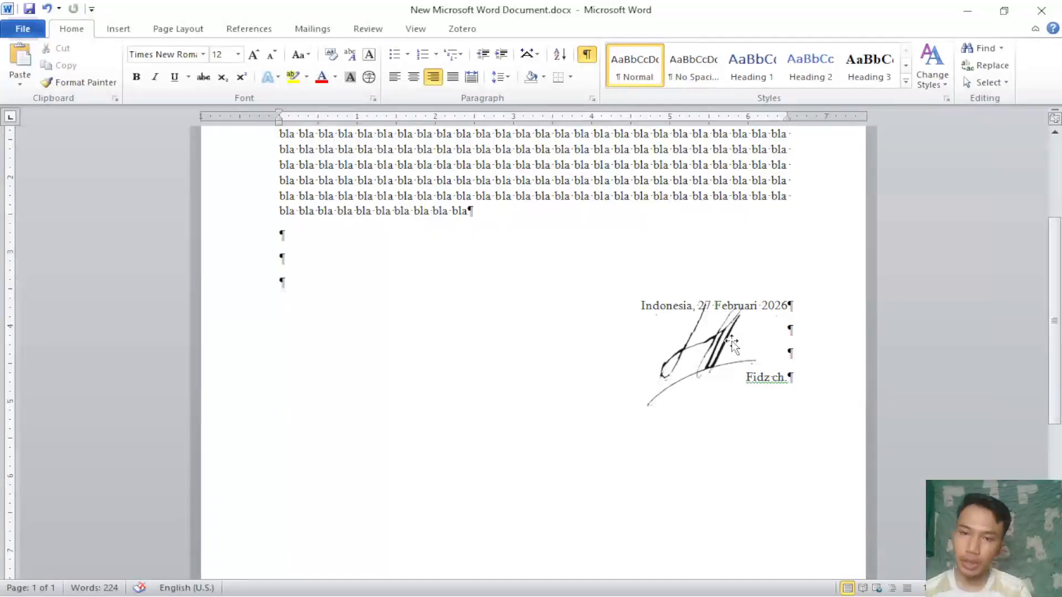
scroll(788, 383, up, 3)
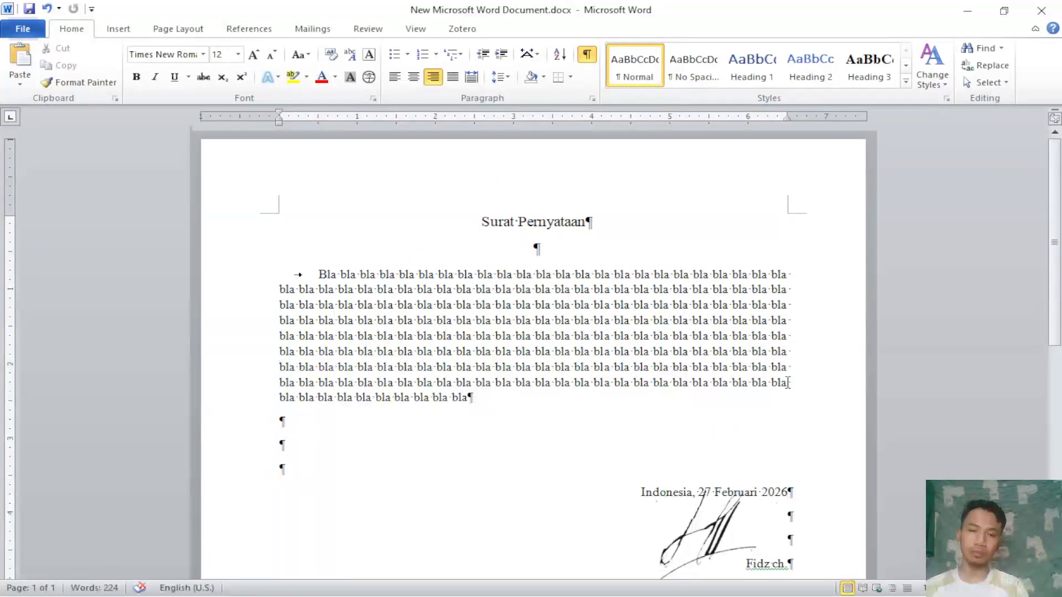
scroll(788, 383, down, 3)
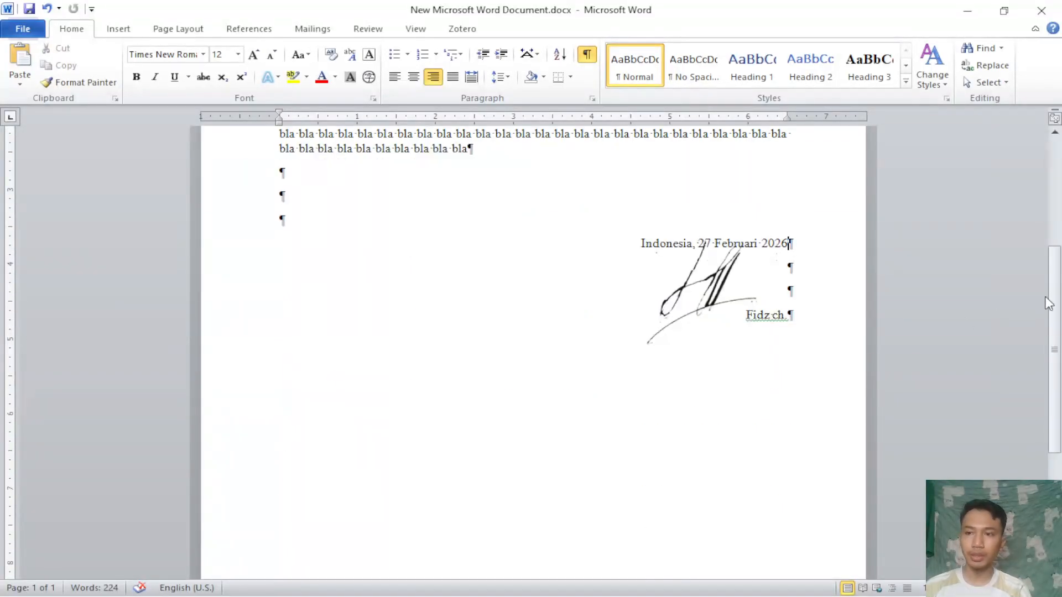